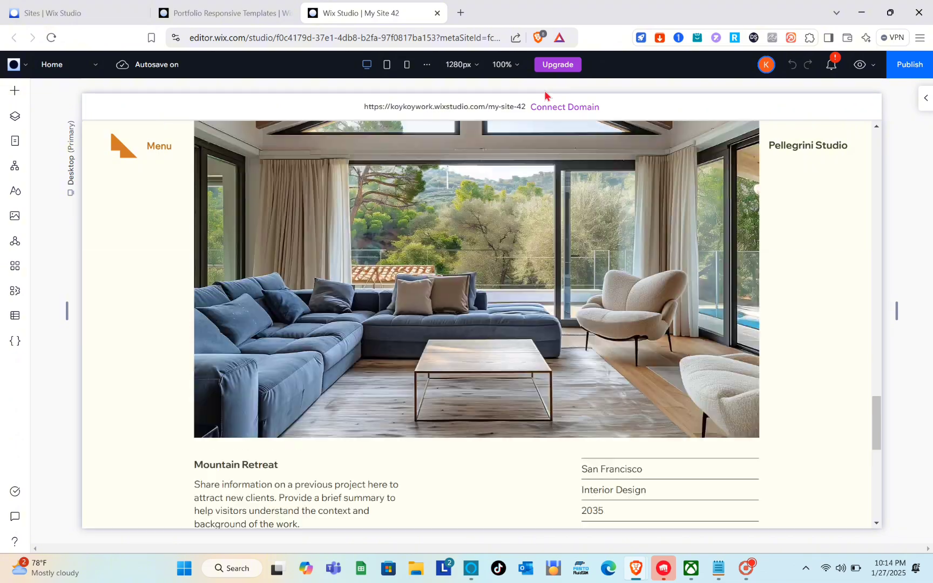
left_click(460, 13)
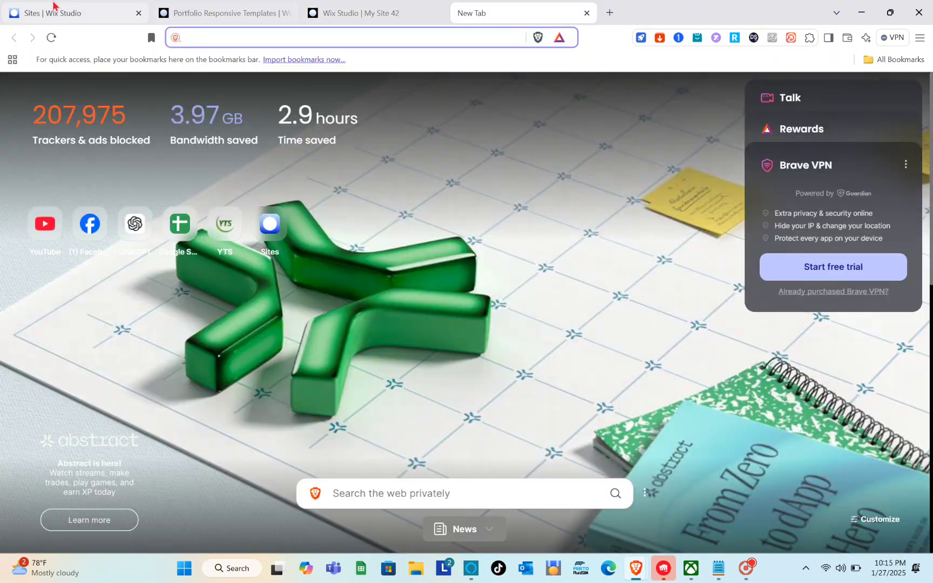
left_click(53, 8)
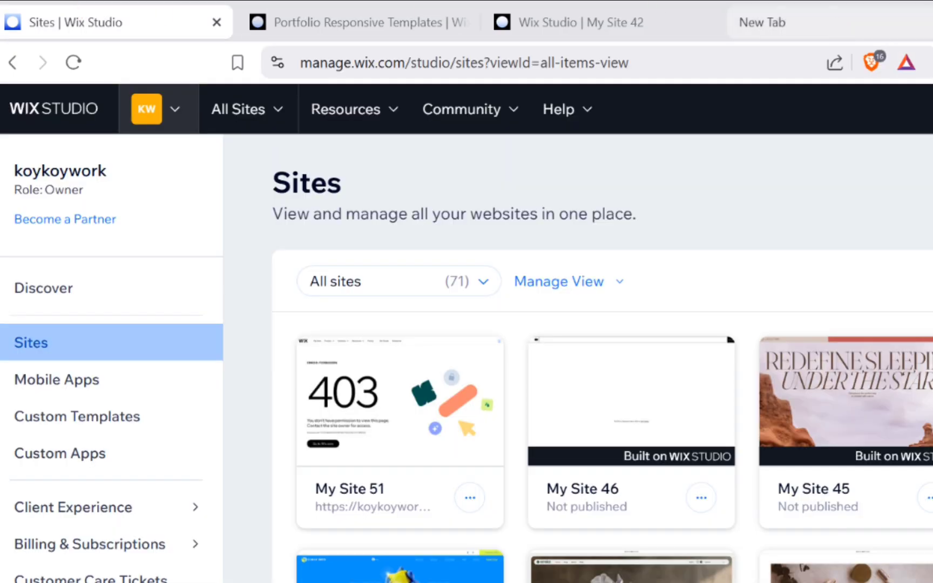
left_click(932, 23)
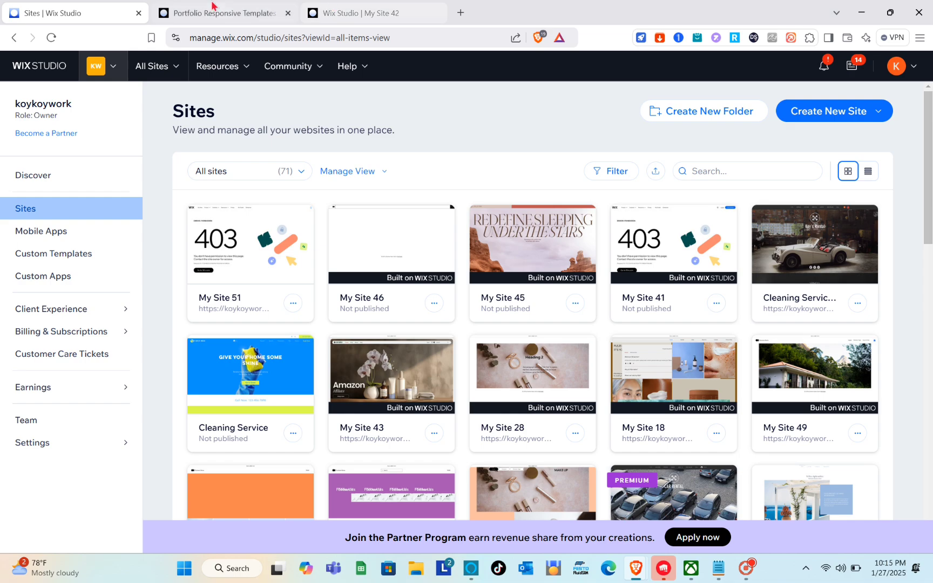
- Look through the portfolio responsive templates page that is already open in another browser tab
left_click(356, 23)
scroll(431, 285, "down", 20)
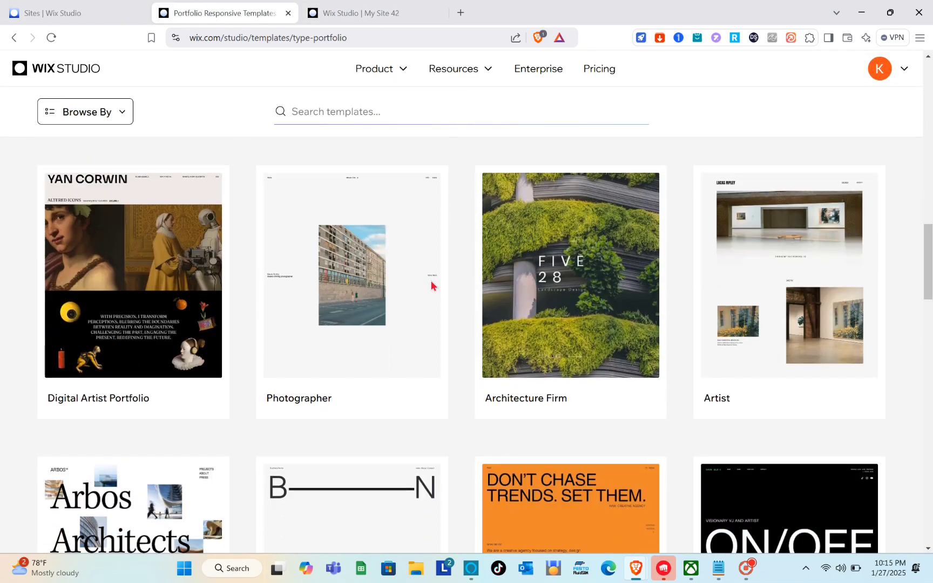
scroll(431, 285, "down", 3)
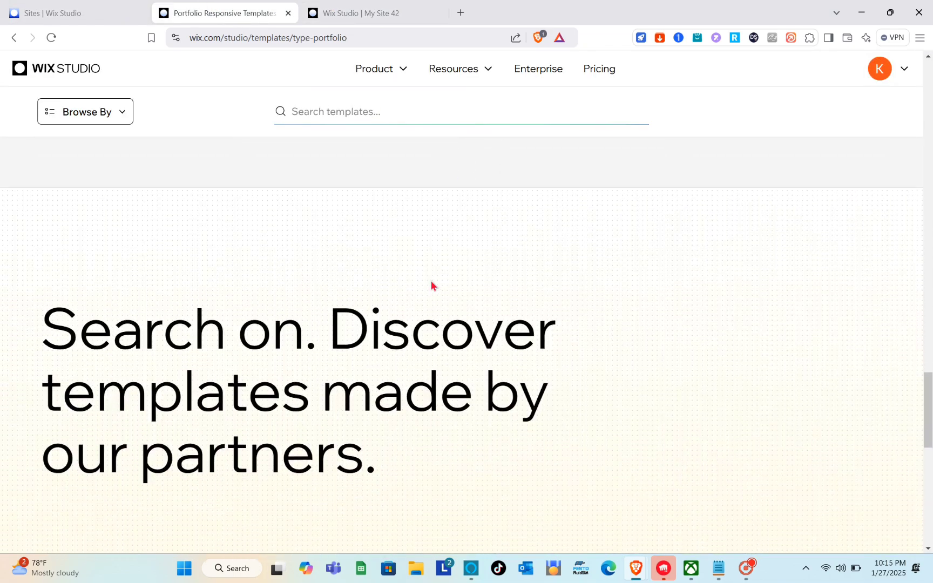
scroll(431, 285, "up", 10)
scroll(431, 286, "up", 10)
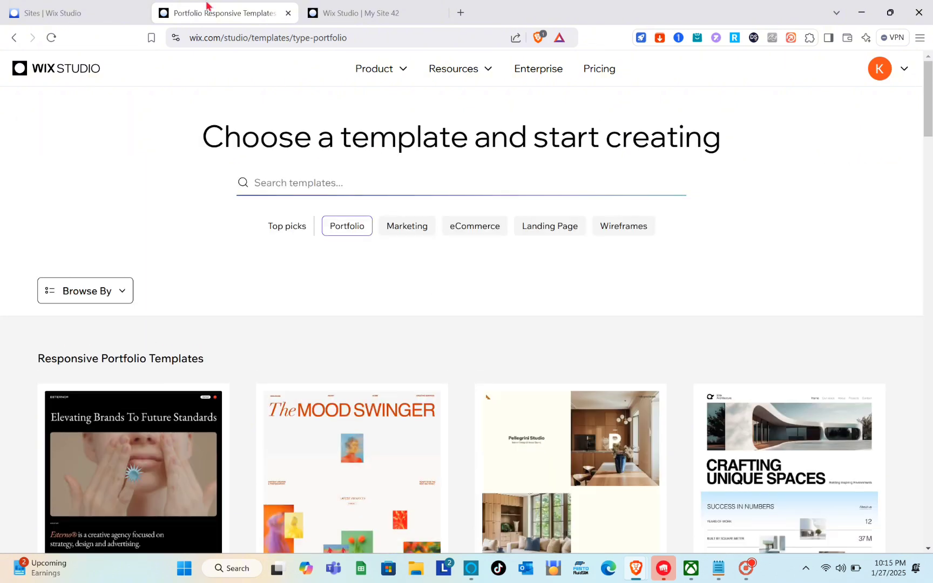
- Return to the Sites dashboard tab and load wix.com there
left_click(98, 7)
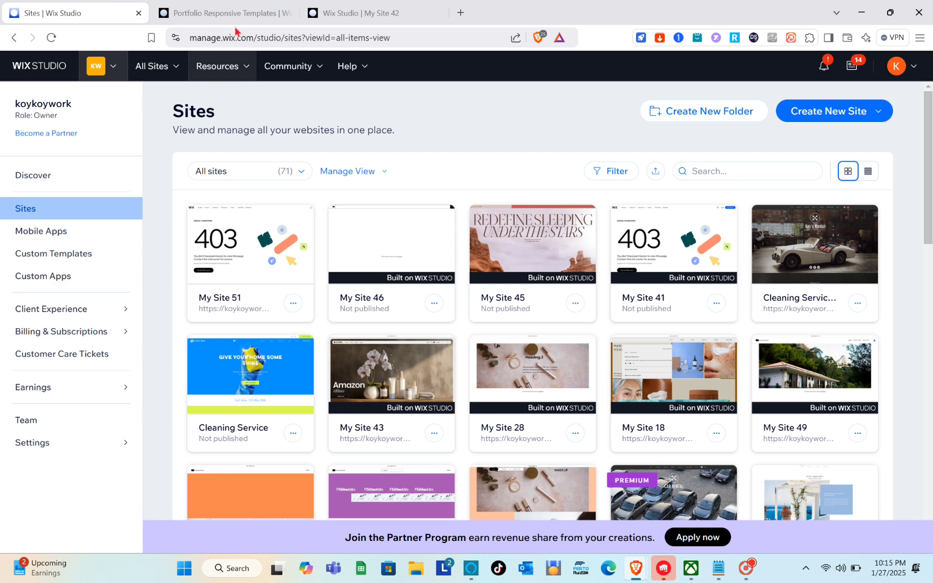
left_click(252, 35)
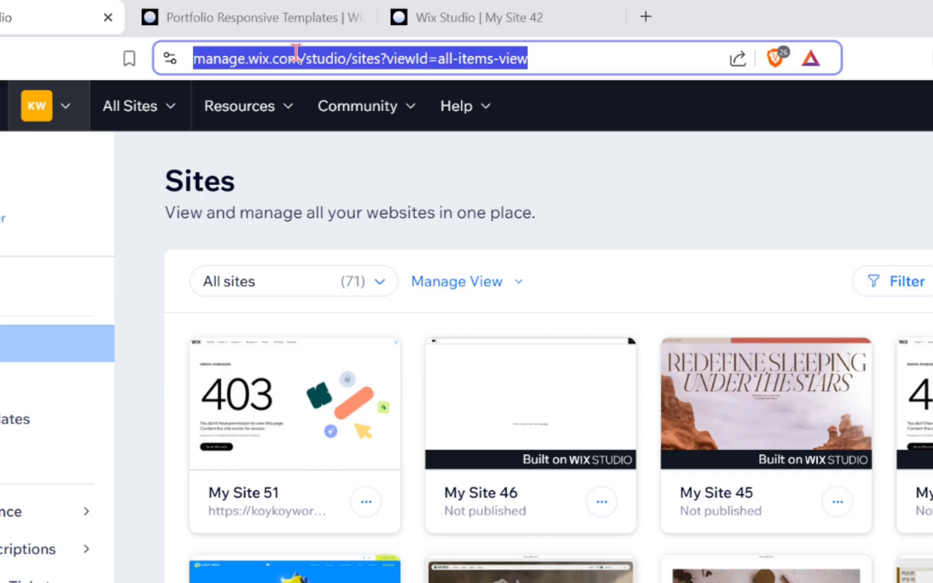
type("wix")
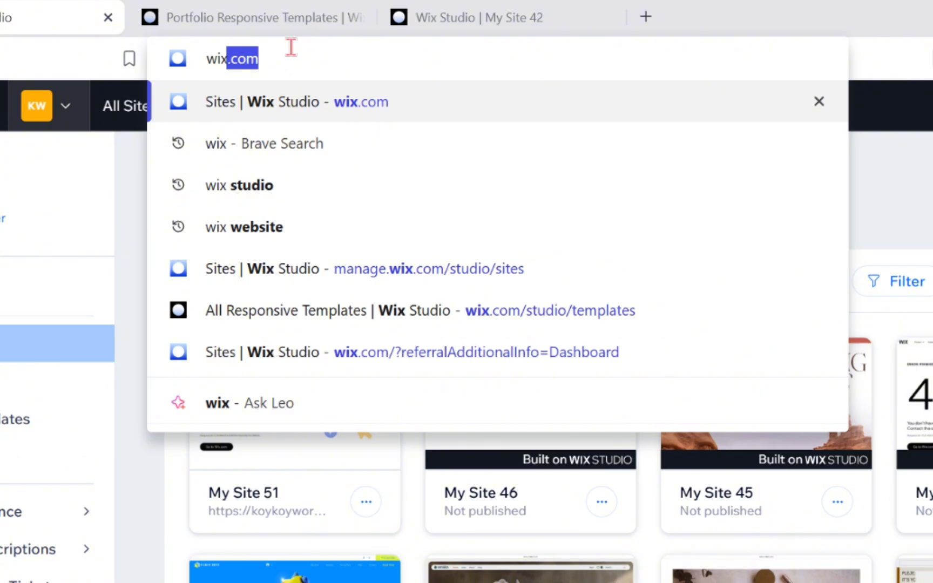
key("Return")
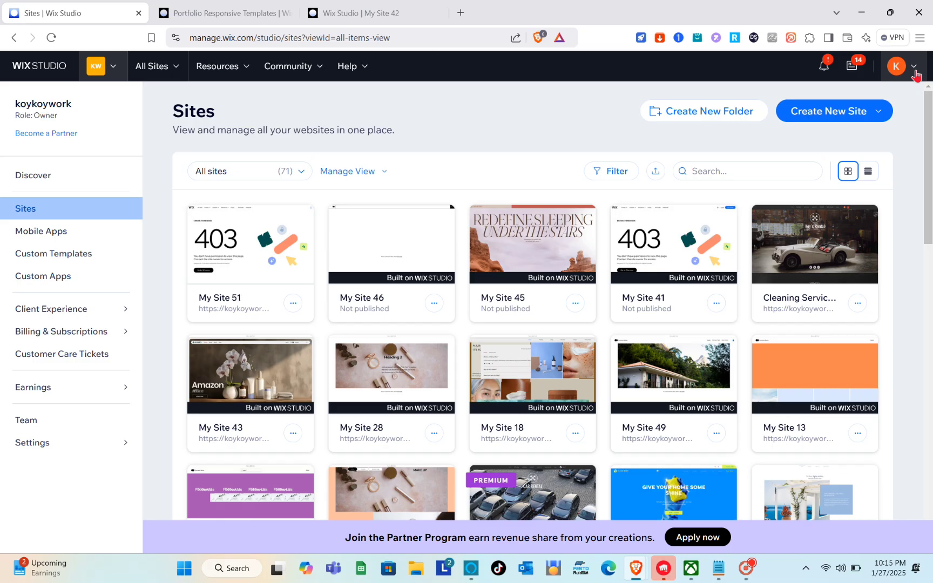
- Look over the existing sites on the dashboard and start creating a new site from a Studio template
left_click(912, 101)
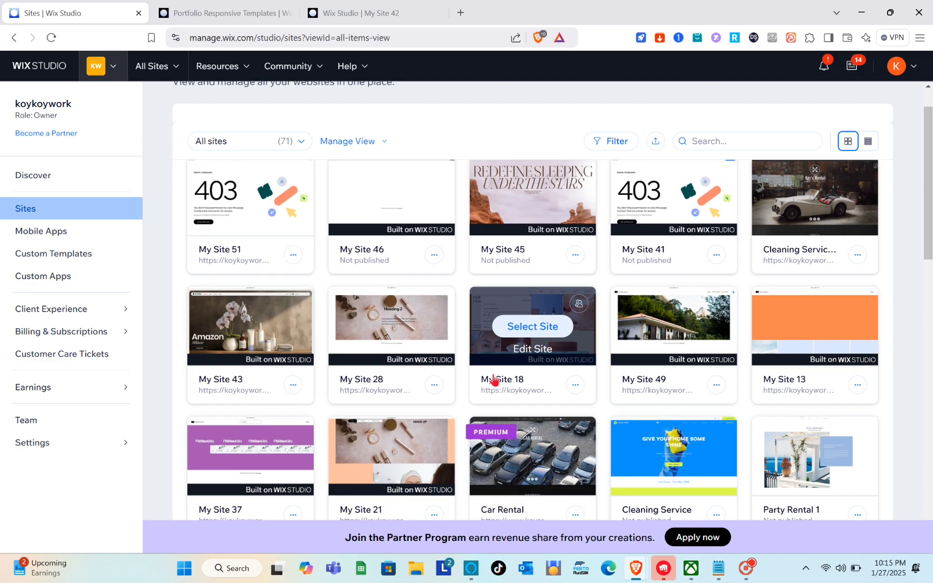
scroll(493, 381, "down", 2)
scroll(493, 381, "down", 3)
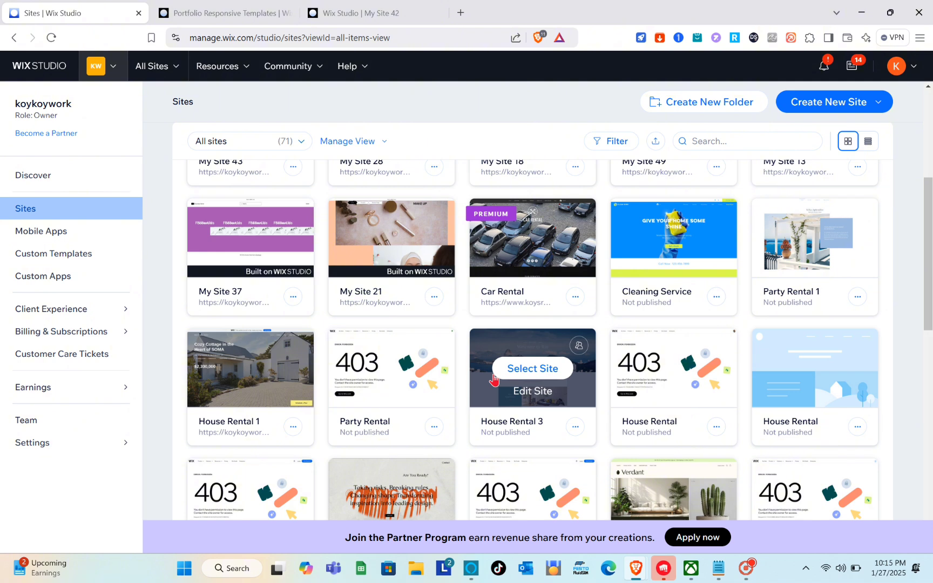
scroll(493, 380, "up", 6)
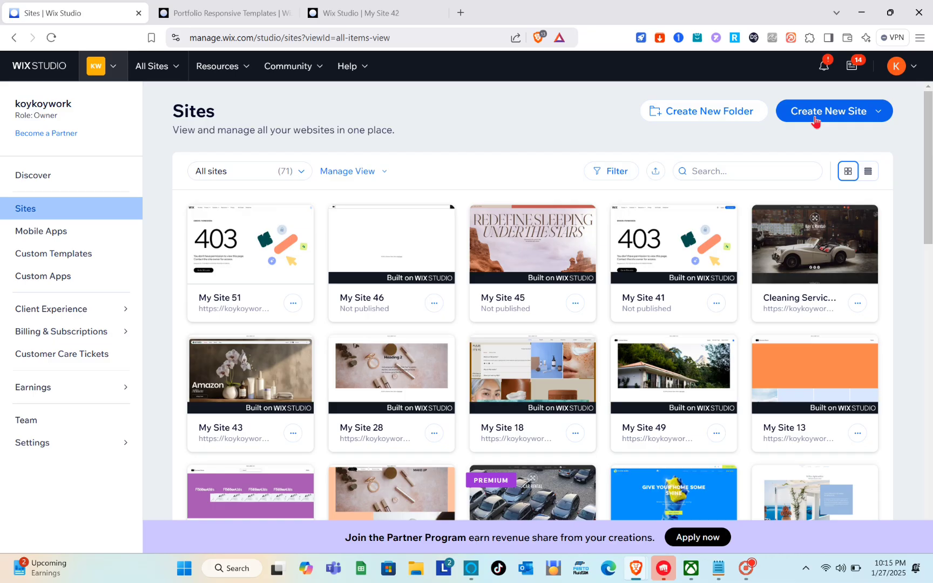
left_click(759, 156)
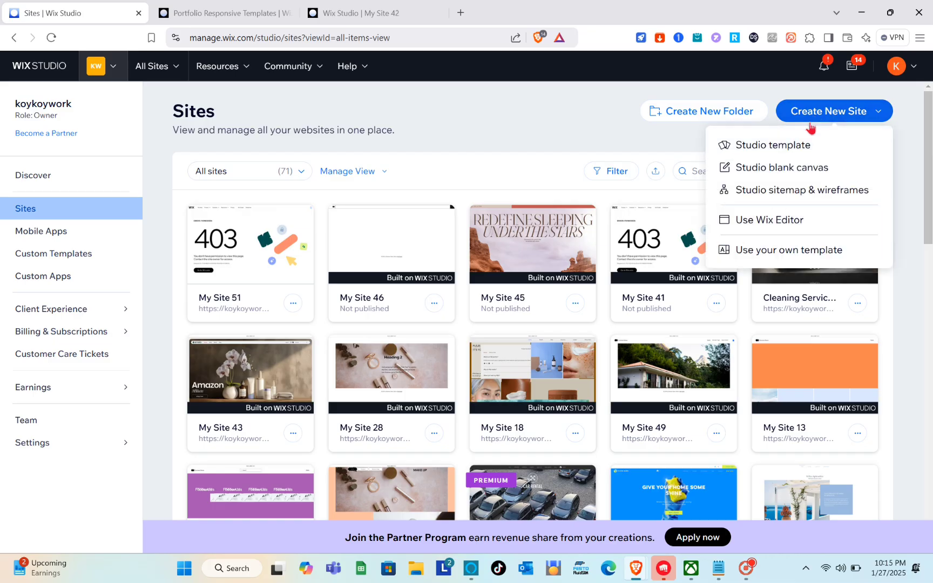
left_click(778, 157)
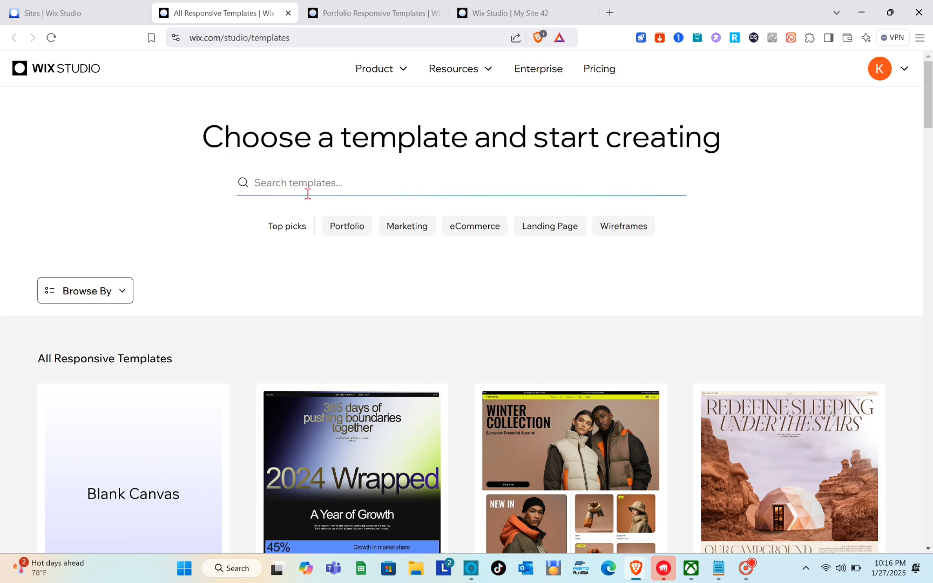
- Browse the All Responsive Templates gallery to see which kinds of site designs are offered
left_click(308, 193)
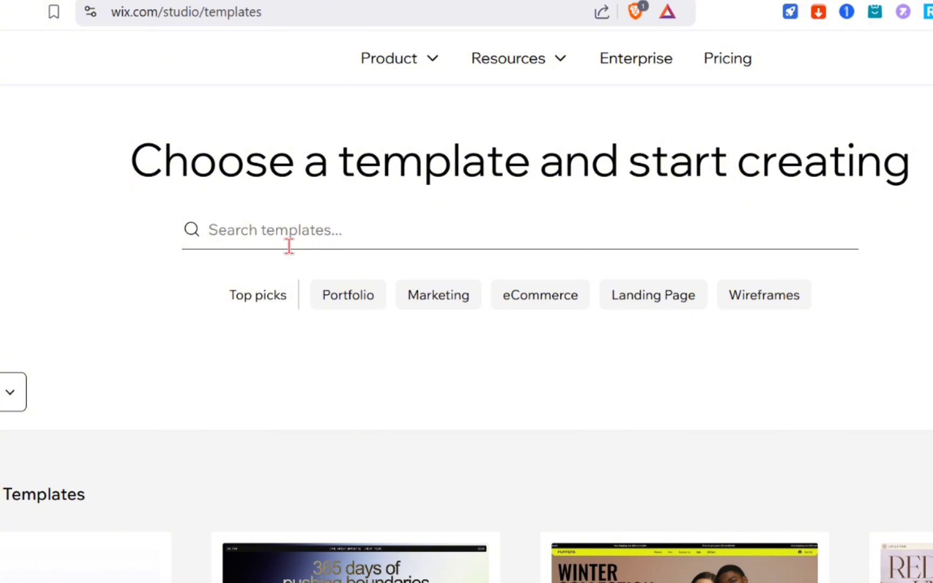
scroll(289, 246, "down", 4)
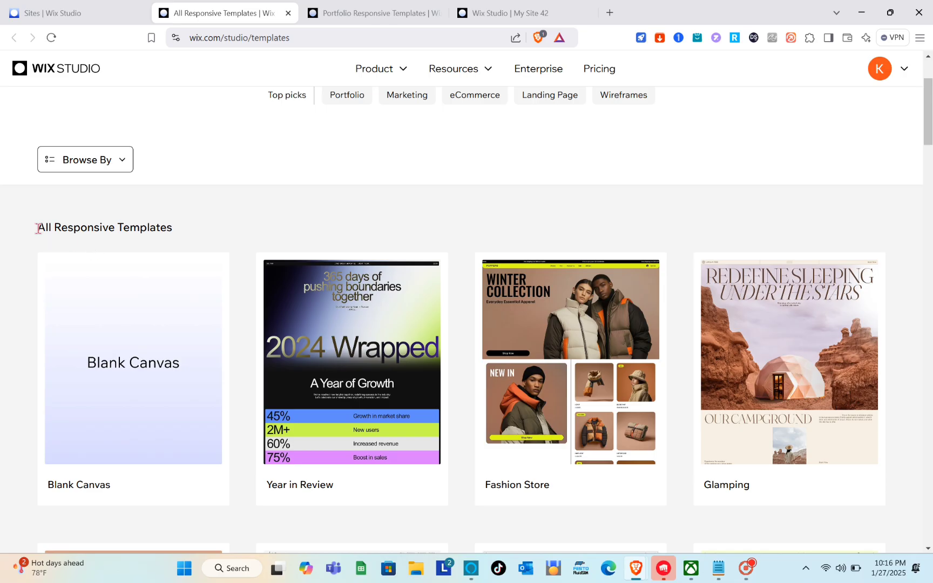
left_click_drag(38, 228, 223, 242)
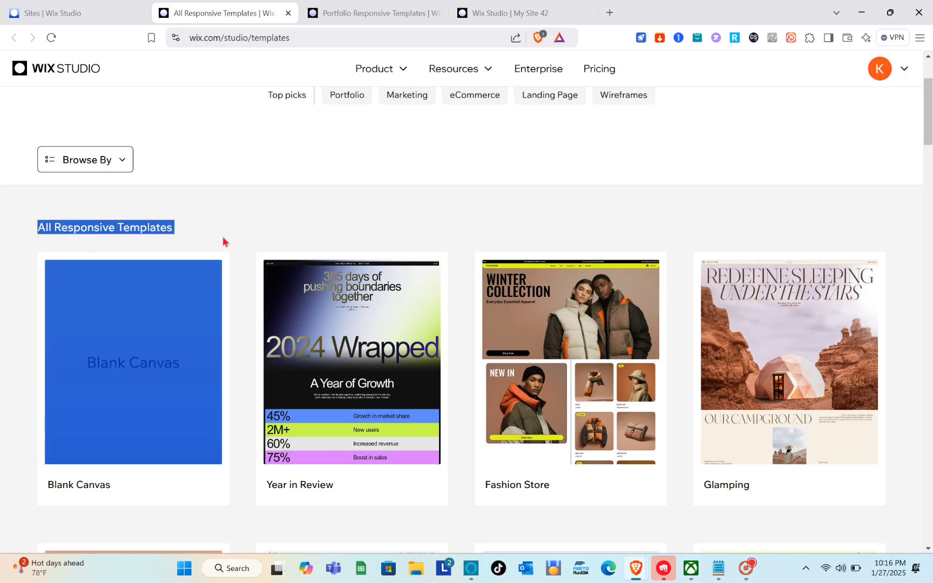
left_click(225, 242)
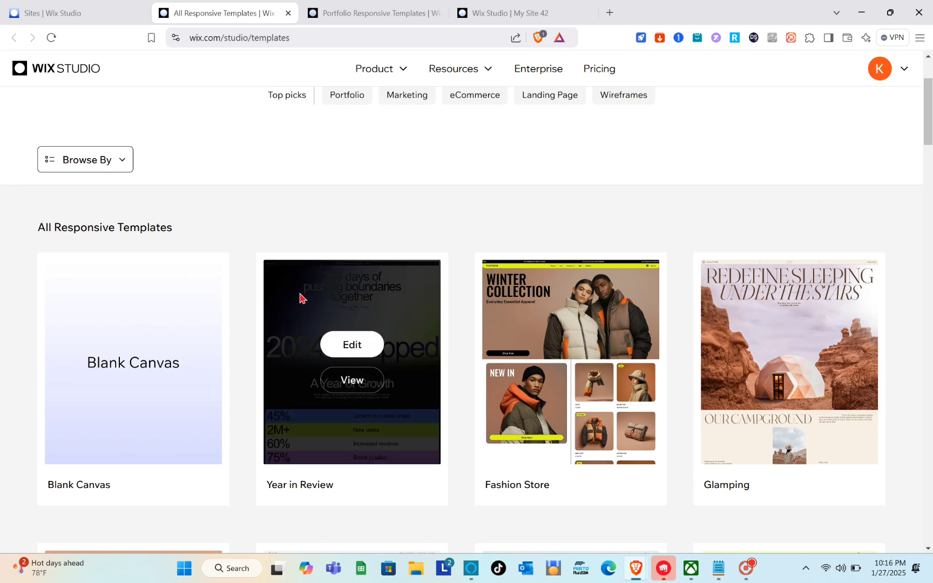
scroll(300, 297, "down", 10)
scroll(300, 297, "up", 4)
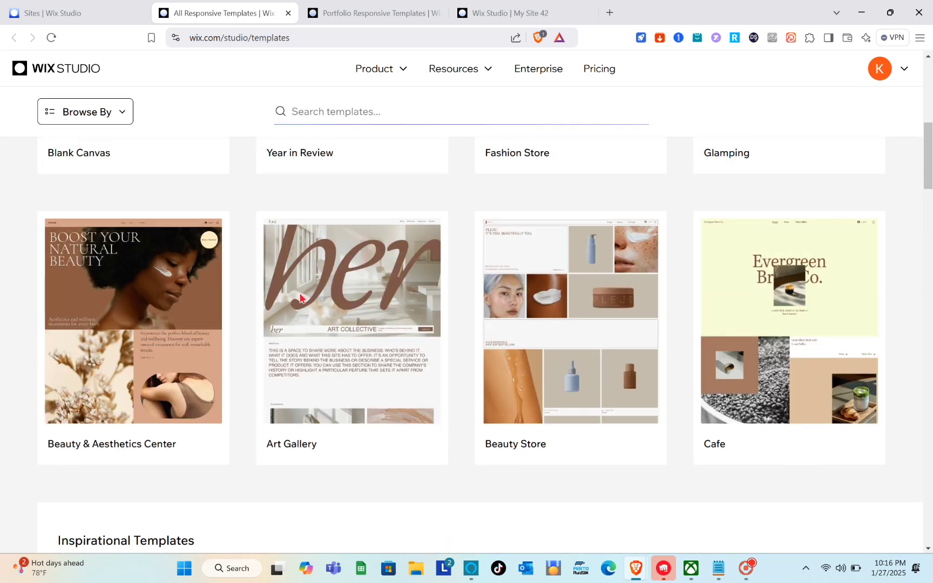
scroll(300, 297, "down", 15)
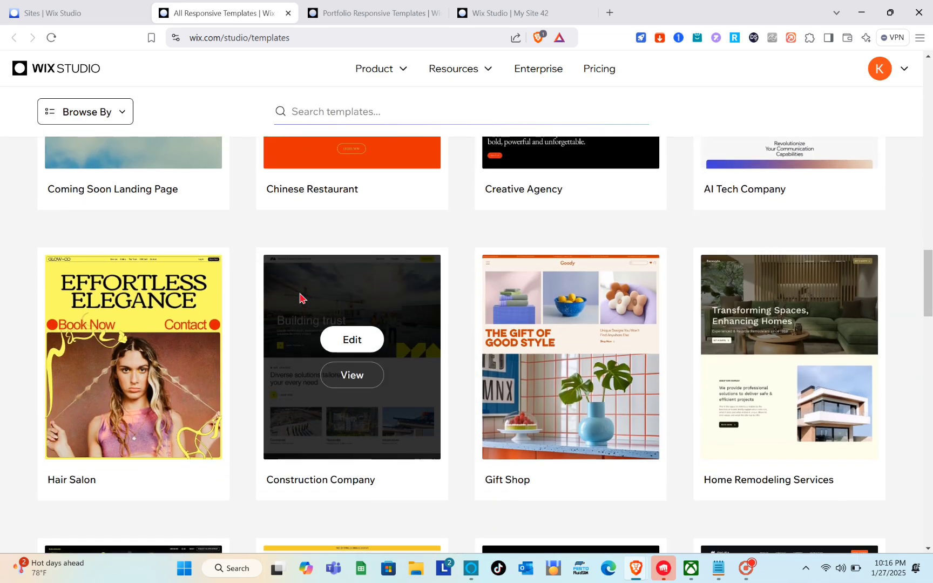
scroll(492, 204, "up", 20)
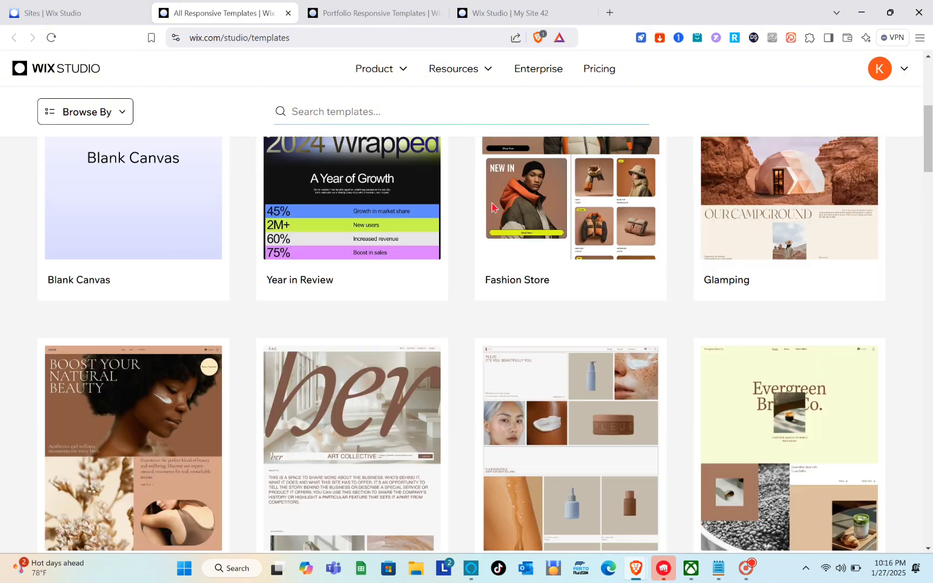
left_click(123, 293)
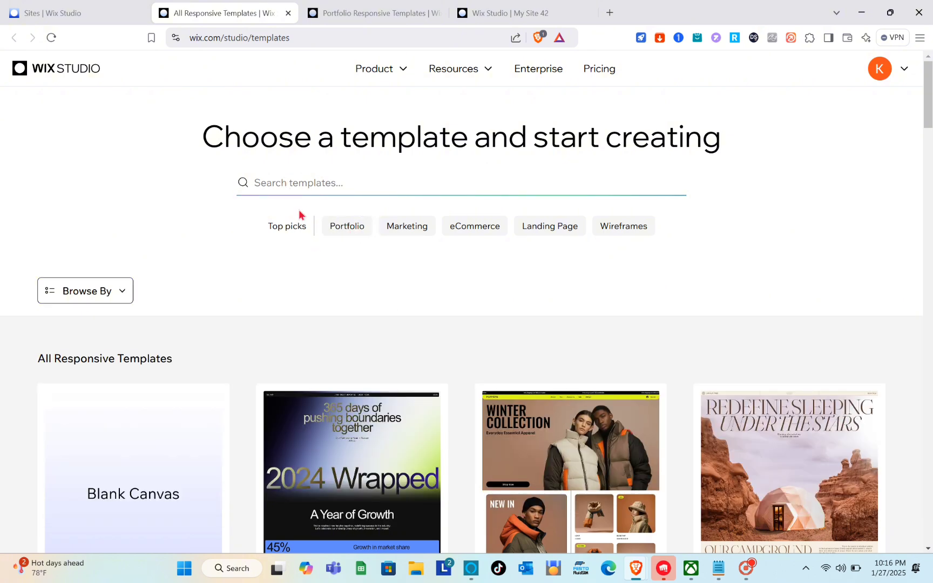
- Search the template gallery for "portfolio" and look through the matching templates
left_click(297, 186)
type("portfolio")
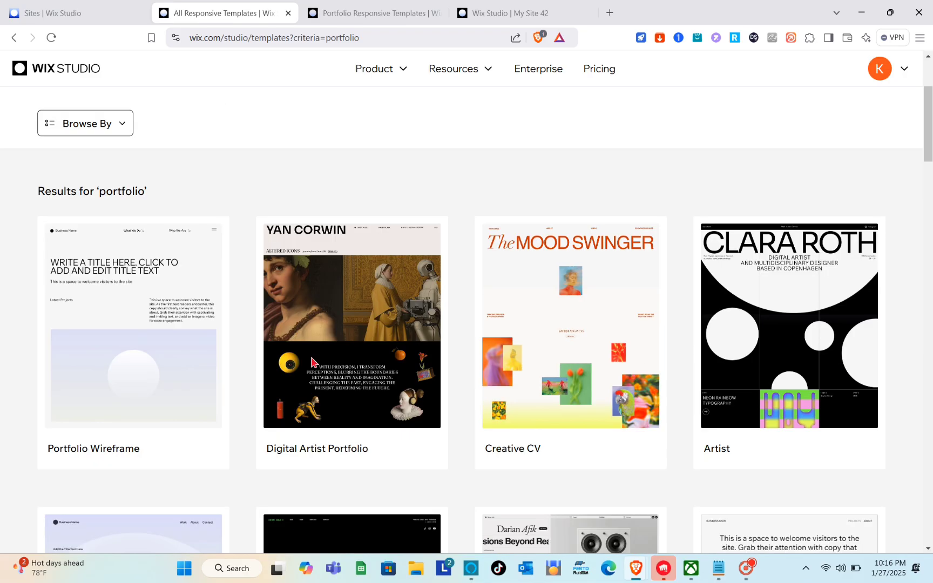
scroll(313, 361, "down", 5)
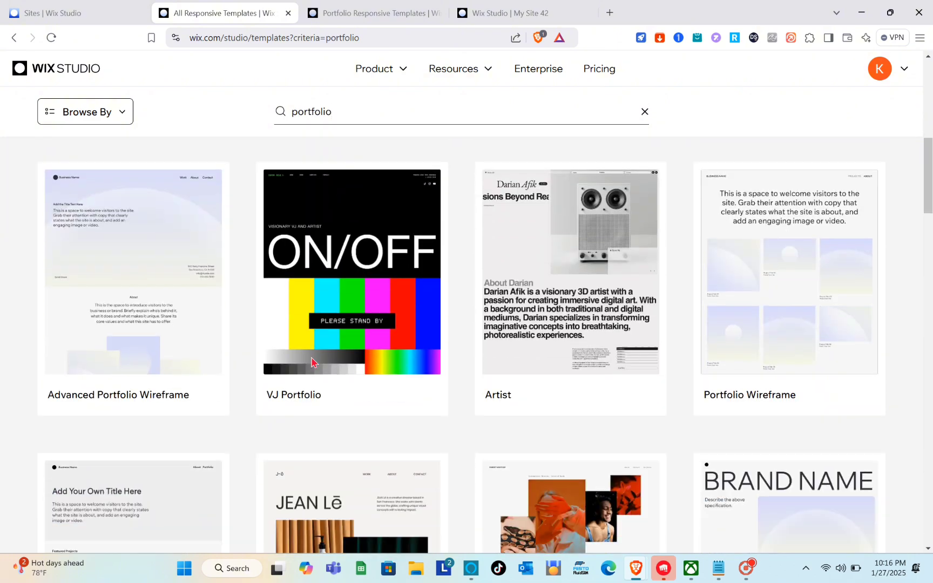
scroll(312, 360, "down", 3)
scroll(313, 360, "up", 8)
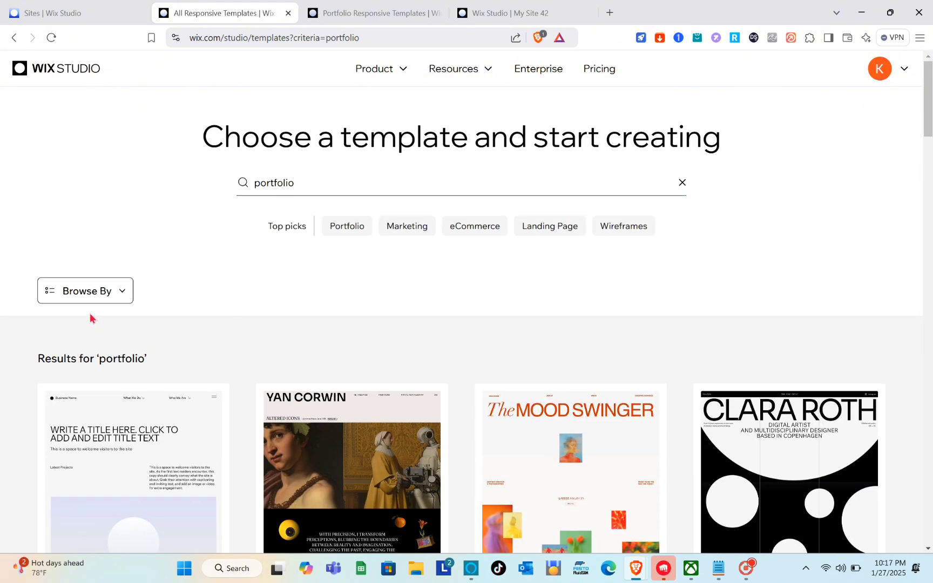
- Filter the templates by the Portfolio type and look through the first page of designs
left_click(110, 298)
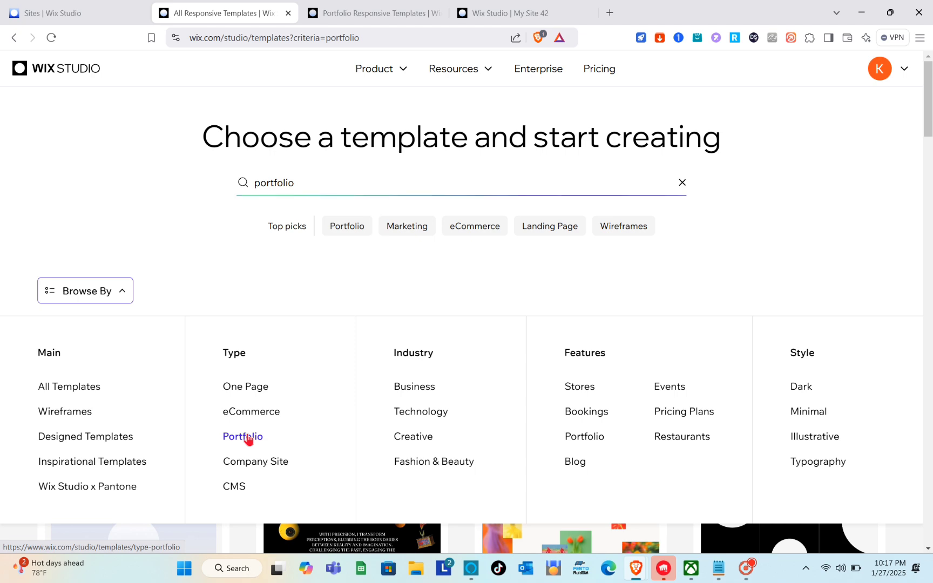
left_click(243, 437)
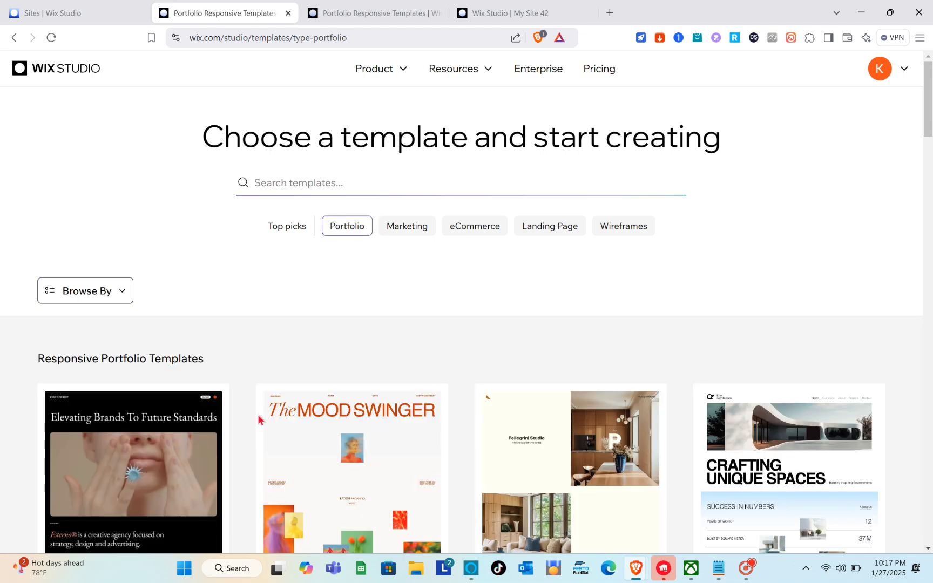
scroll(403, 275, "down", 10)
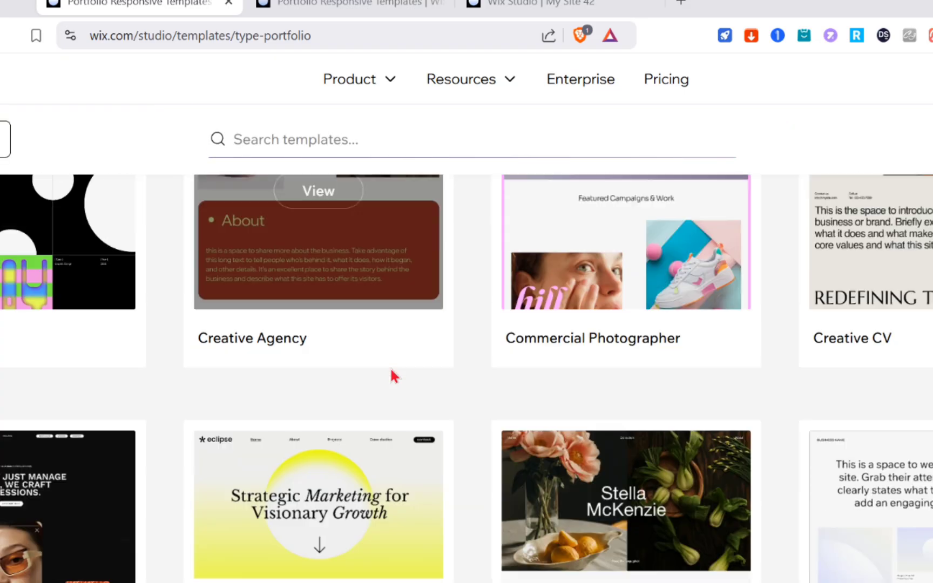
scroll(391, 371, "down", 10)
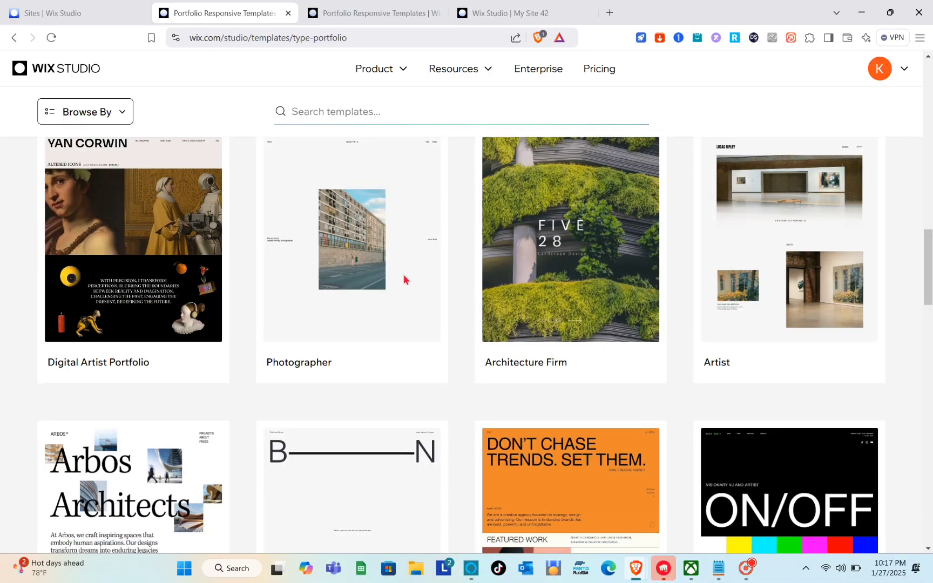
scroll(404, 277, "down", 3)
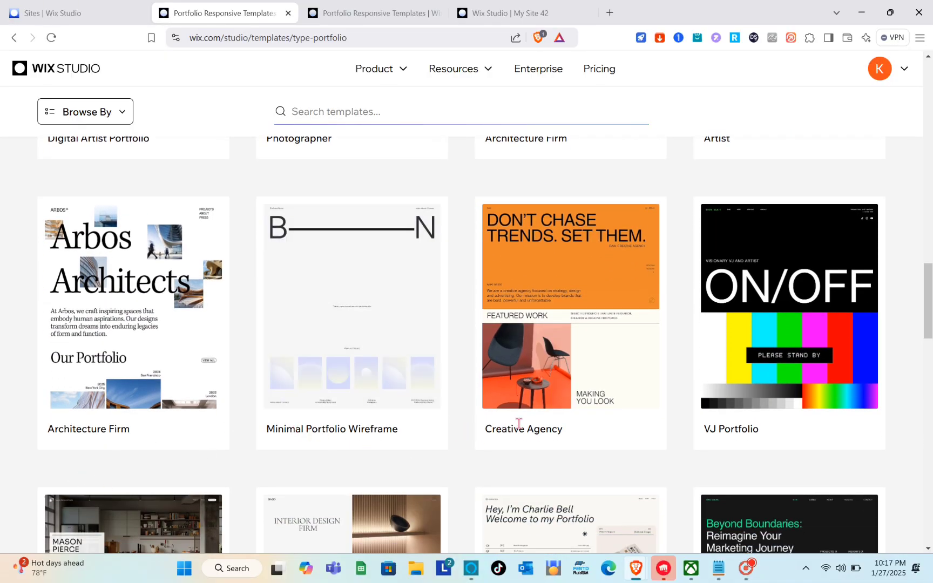
scroll(583, 443, "down", 11)
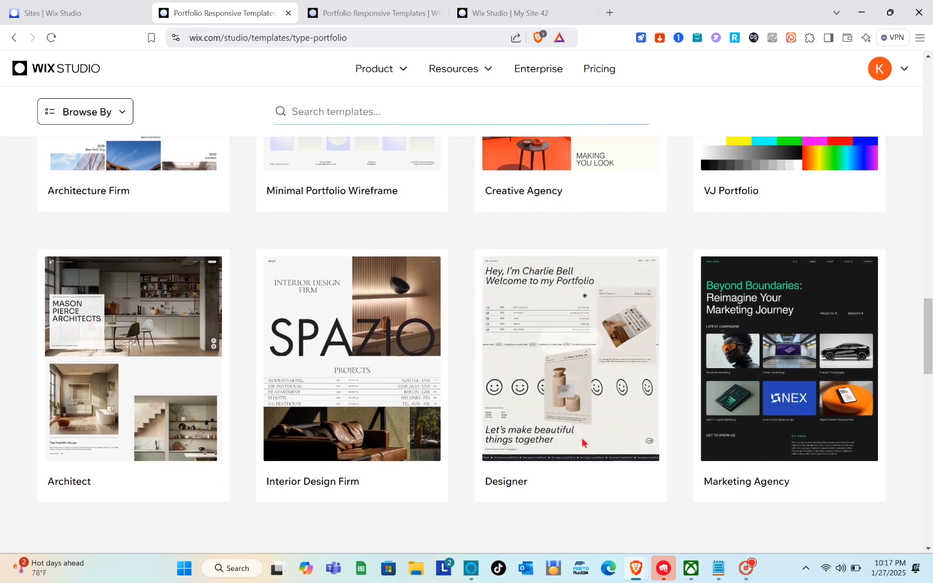
scroll(444, 205, "up", 3)
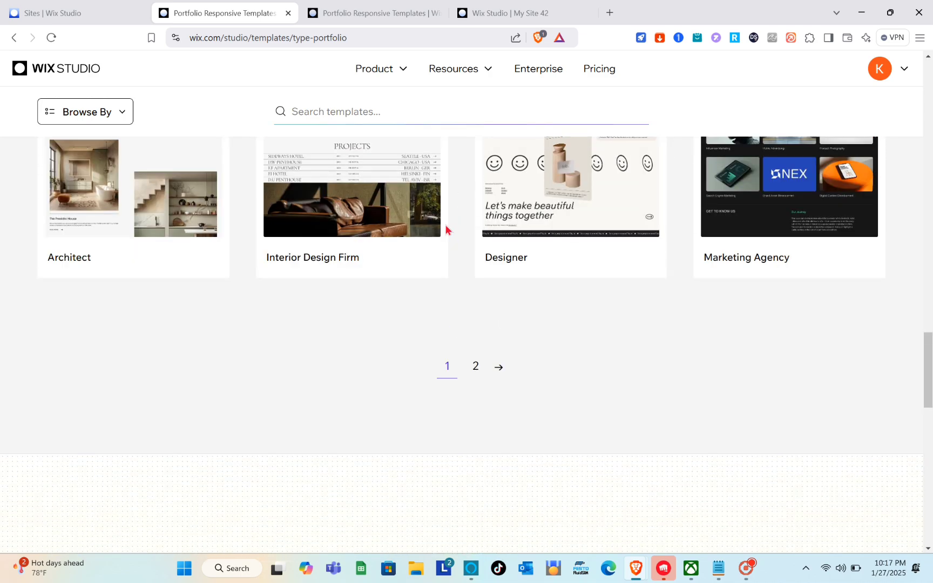
- Open page 2 of the portfolio templates and look through its designs
left_click(474, 377)
scroll(474, 377, "down", 15)
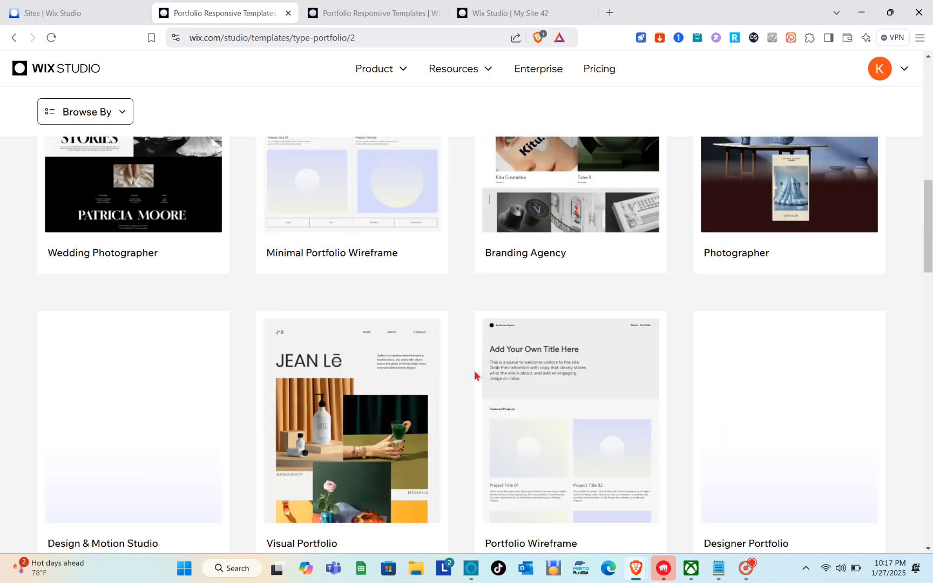
scroll(474, 372, "up", 10)
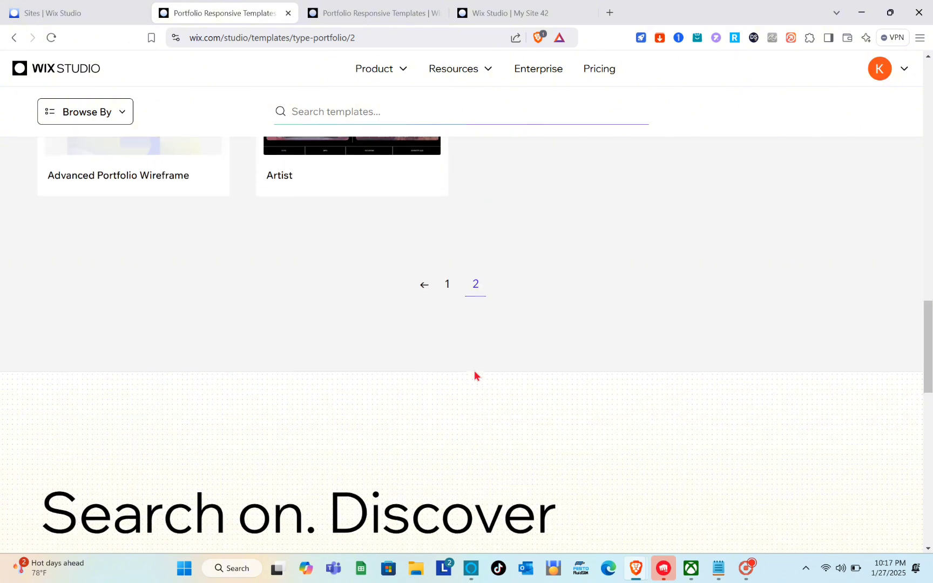
- Return to page 1 of the portfolio templates and look through its designs down to the Architect template
scroll(420, 295, "up", 3)
scroll(420, 294, "down", 5)
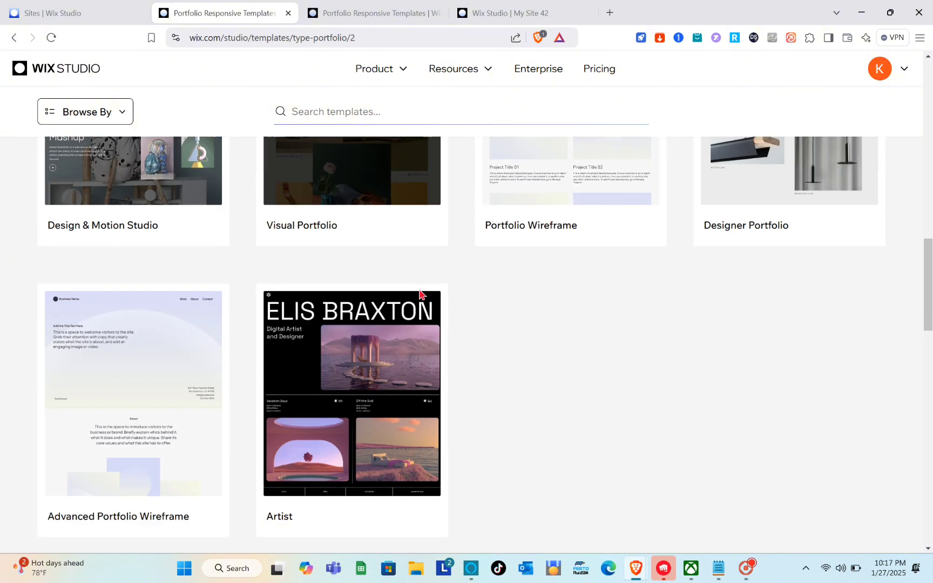
left_click(420, 518)
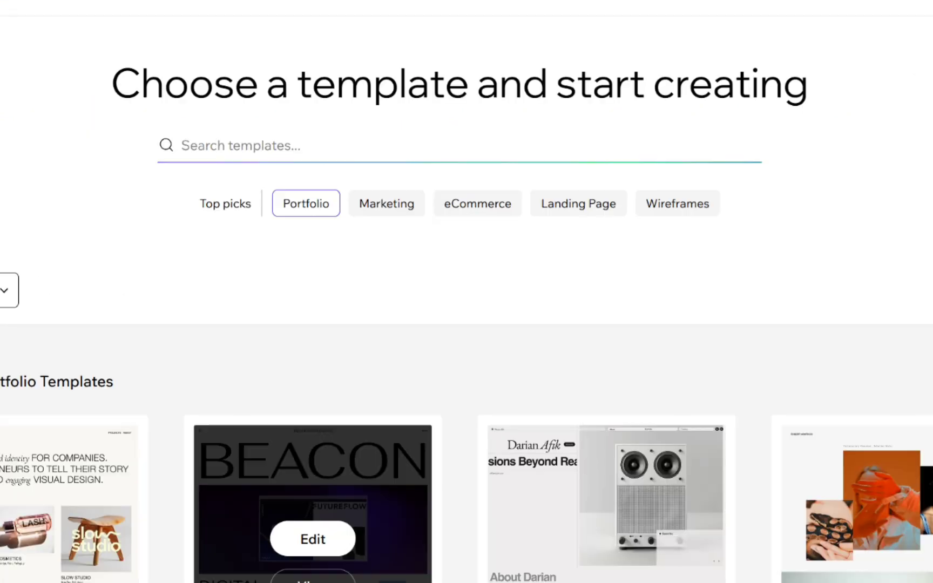
scroll(414, 424, "down", 3)
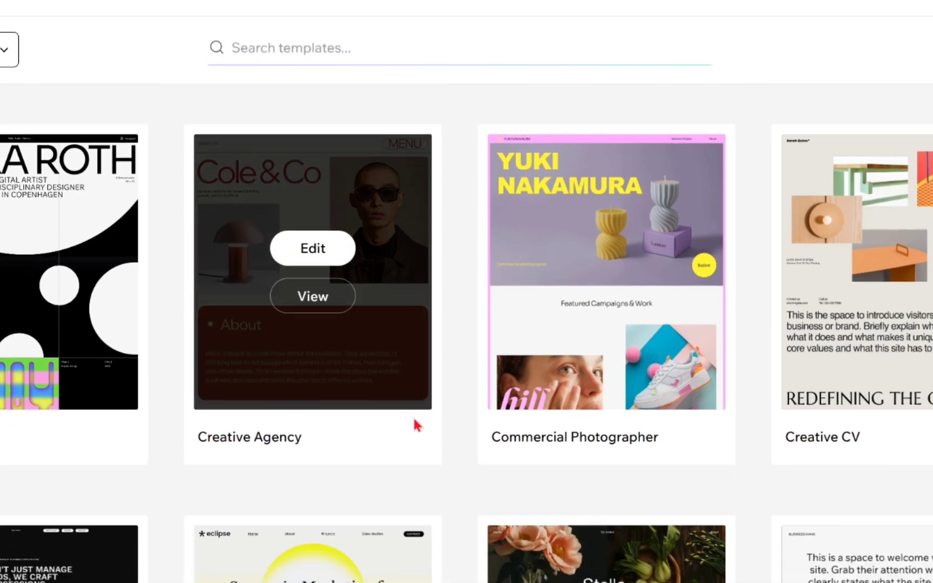
scroll(412, 415, "down", 10)
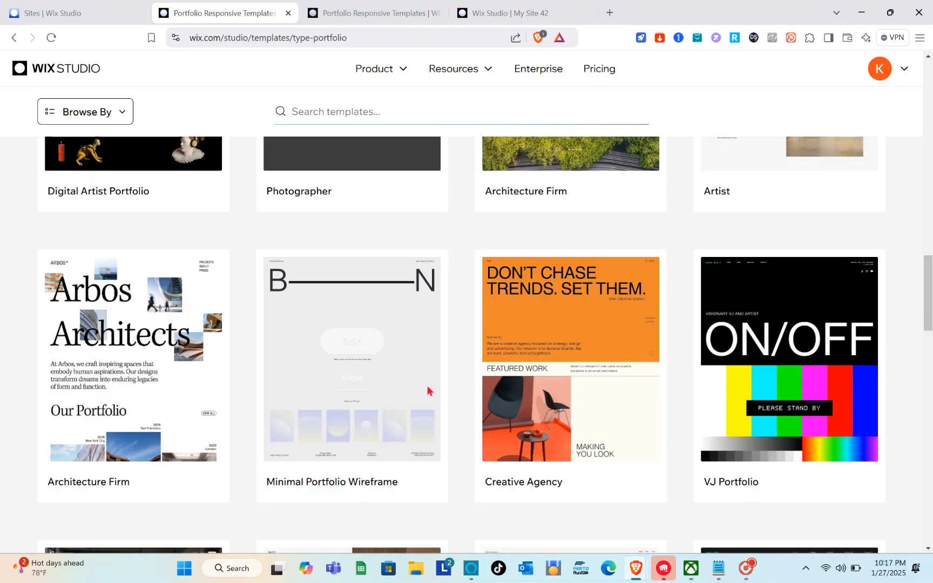
scroll(427, 386, "down", 5)
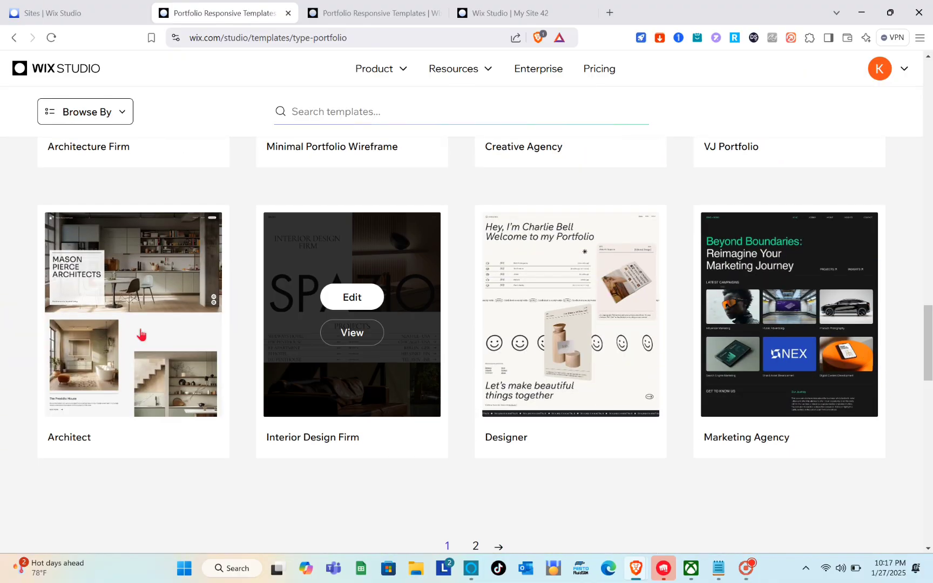
- Preview the Architect template and look through its desktop home page from the hero section to the footer
mouse_move(117, 381)
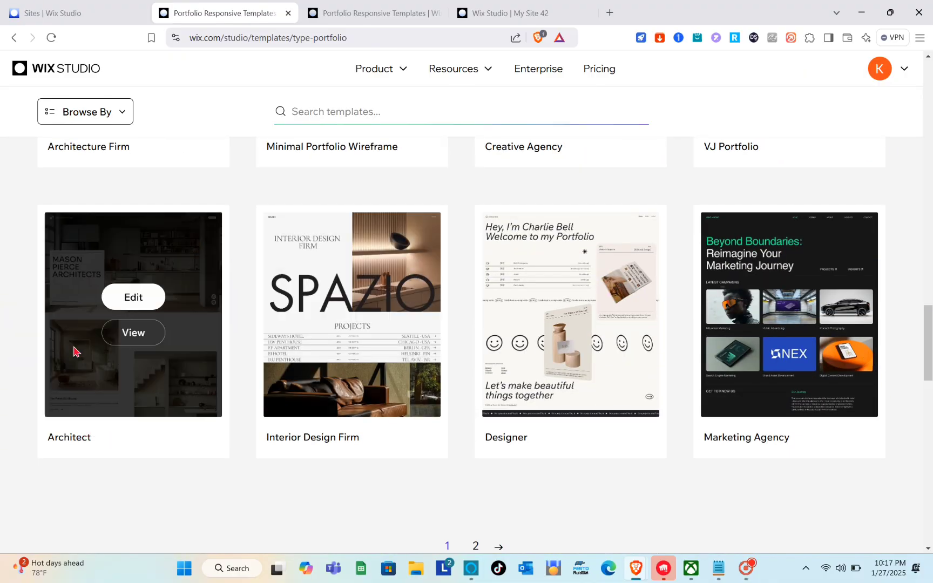
left_click(131, 333)
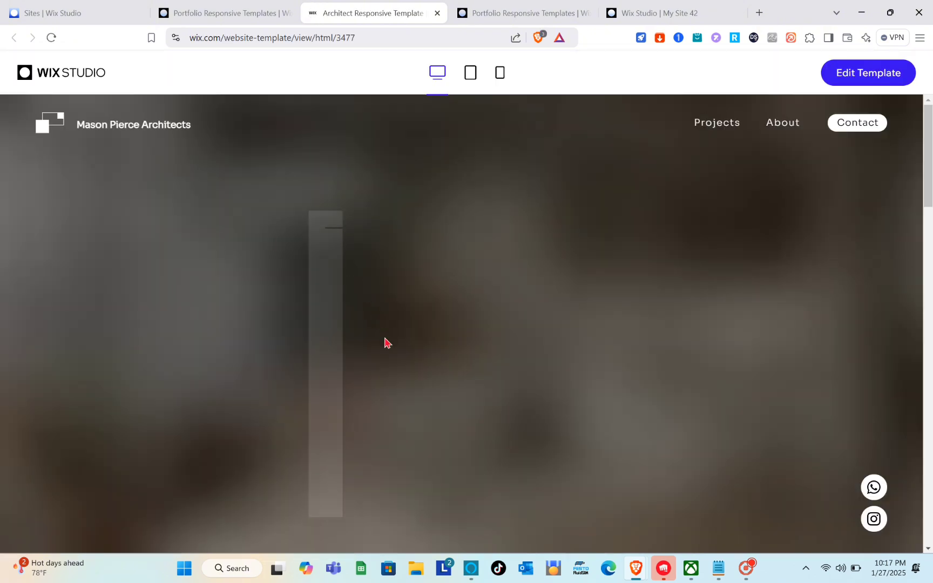
scroll(393, 356, "down", 12)
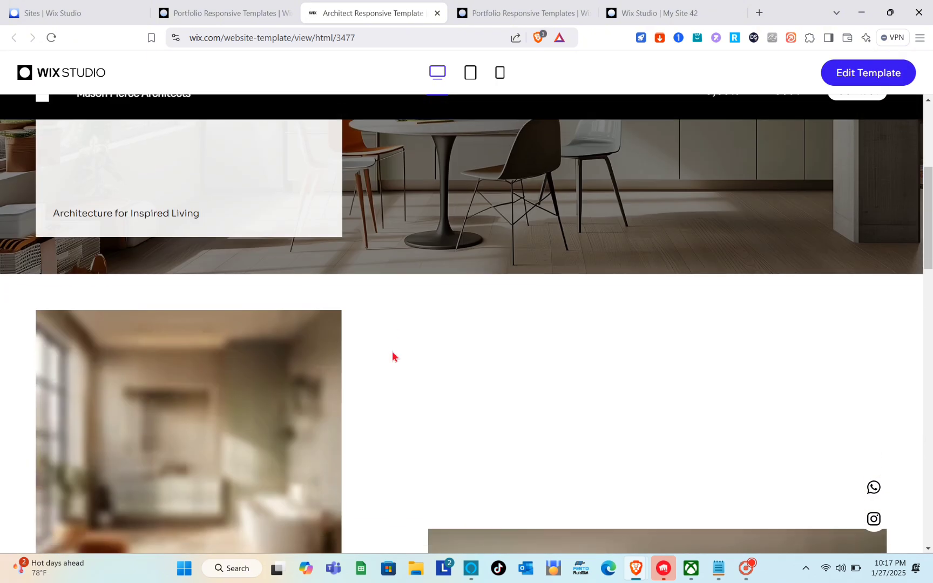
scroll(392, 356, "down", 15)
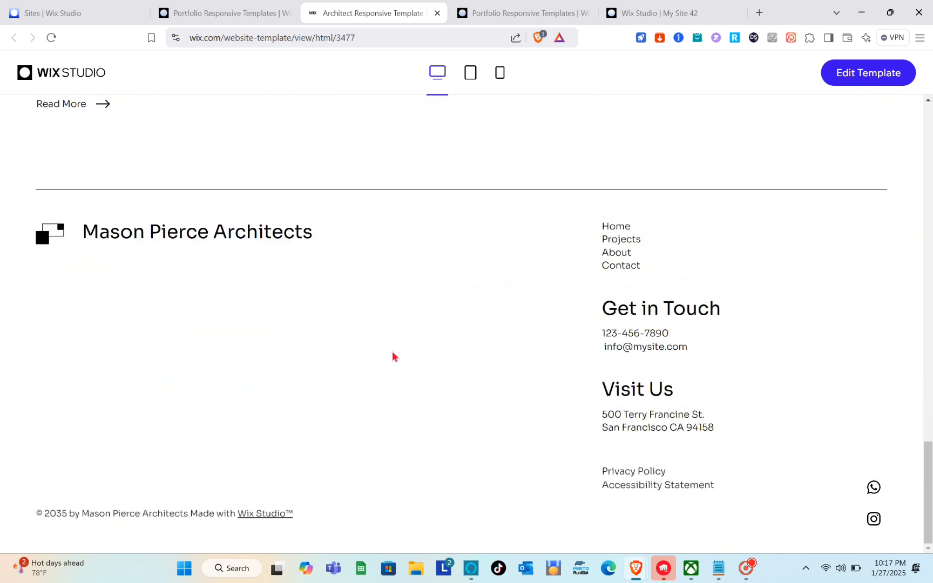
scroll(392, 354, "up", 20)
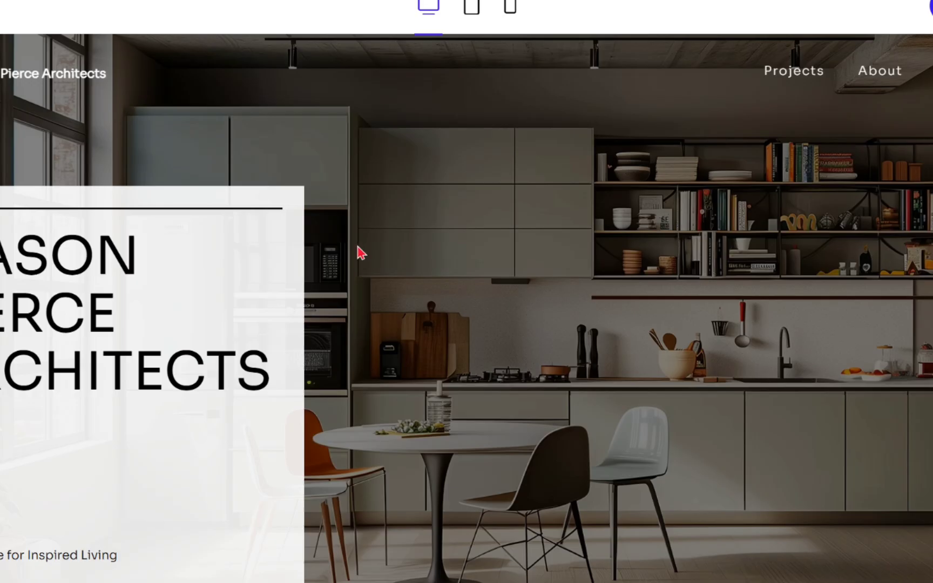
- Switch the Architect template preview to the tablet layout and look through the page
left_click(476, 9)
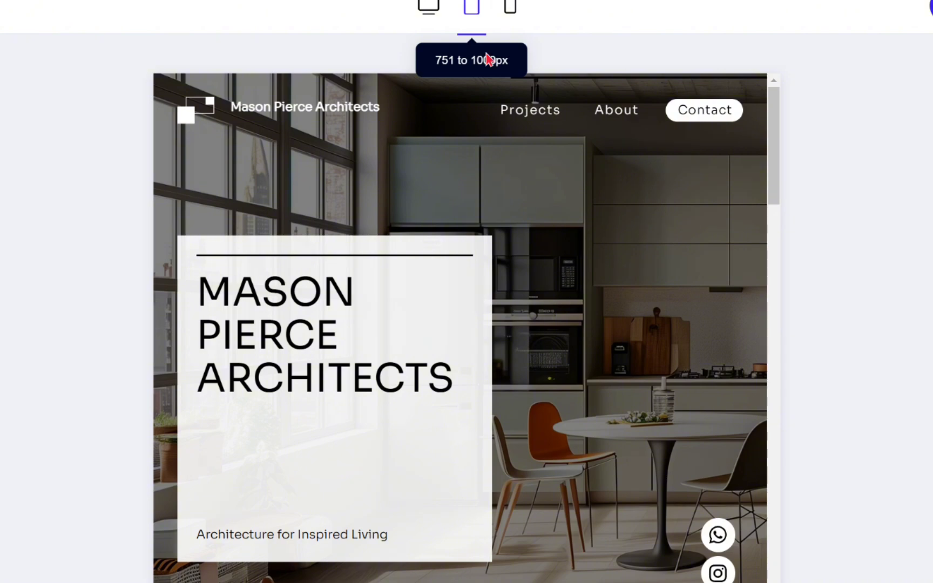
scroll(540, 243, "down", 10)
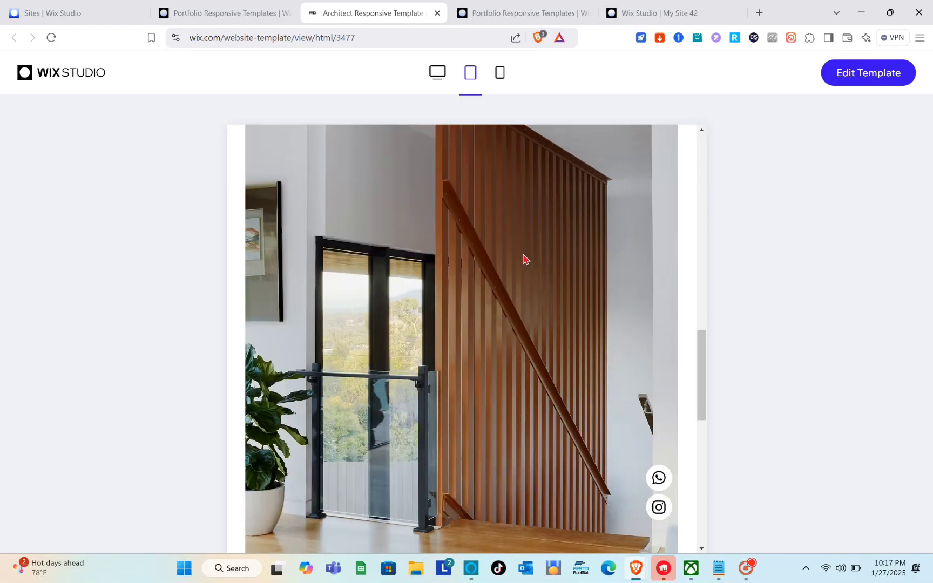
scroll(524, 259, "down", 5)
scroll(525, 261, "up", 15)
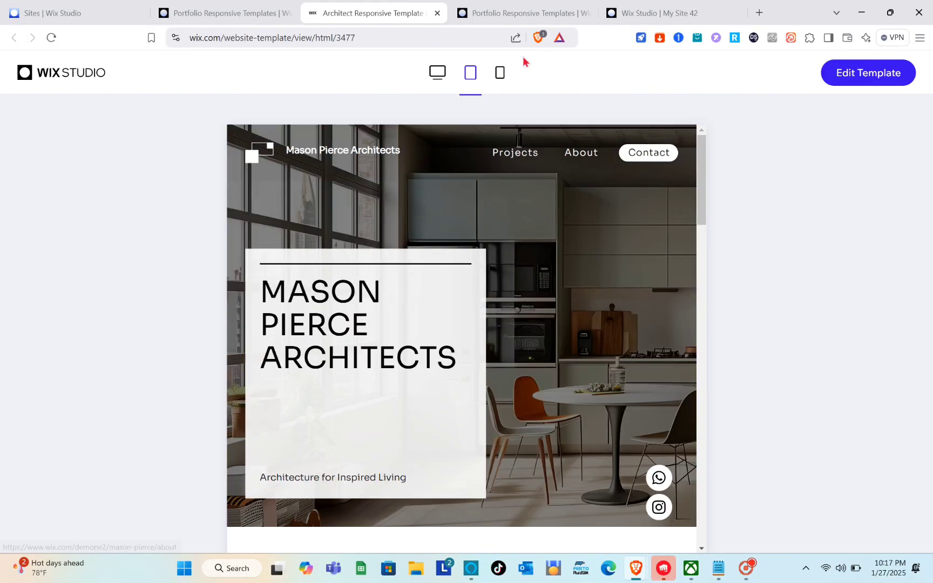
- Switch the Architect template preview to the mobile layout and look through the page
left_click(501, 74)
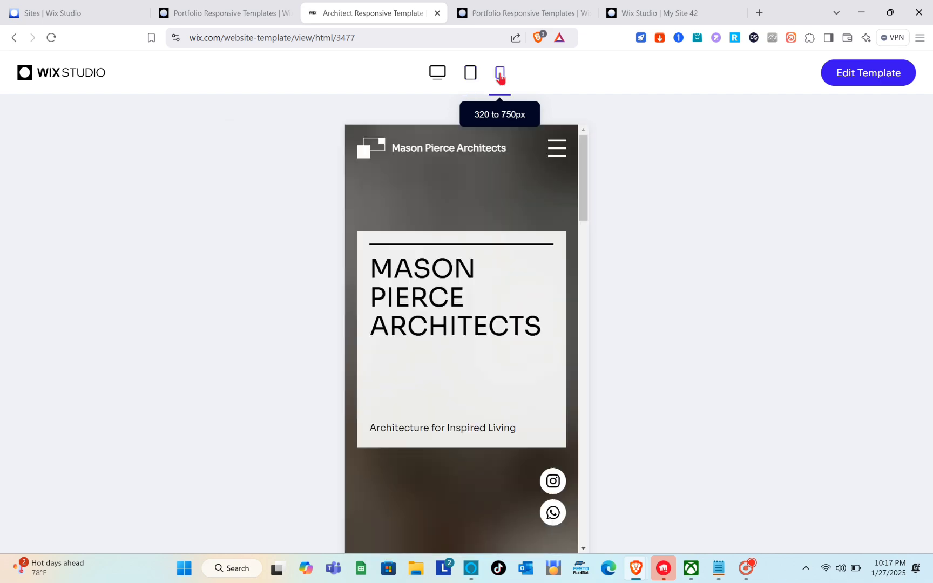
scroll(495, 248, "down", 5)
scroll(495, 249, "down", 15)
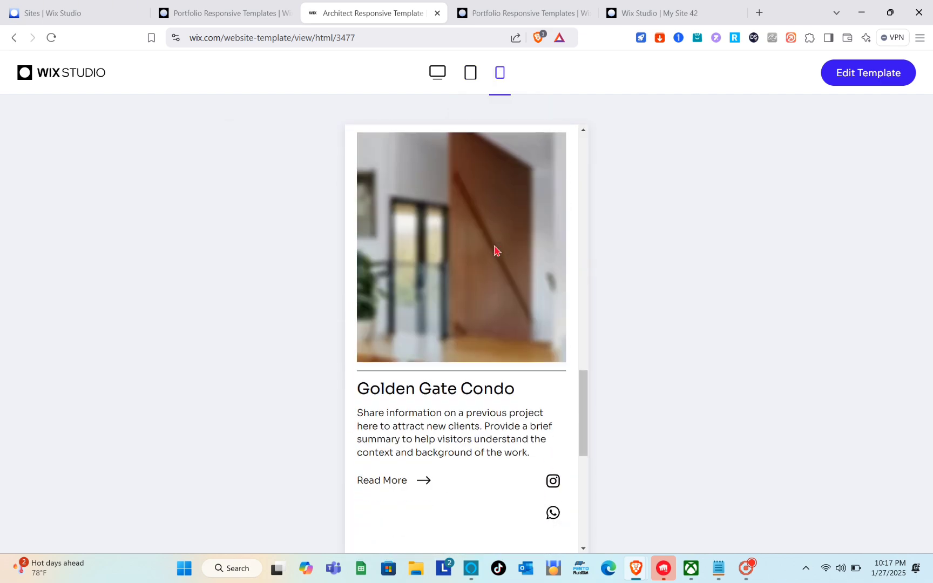
scroll(496, 250, "up", 20)
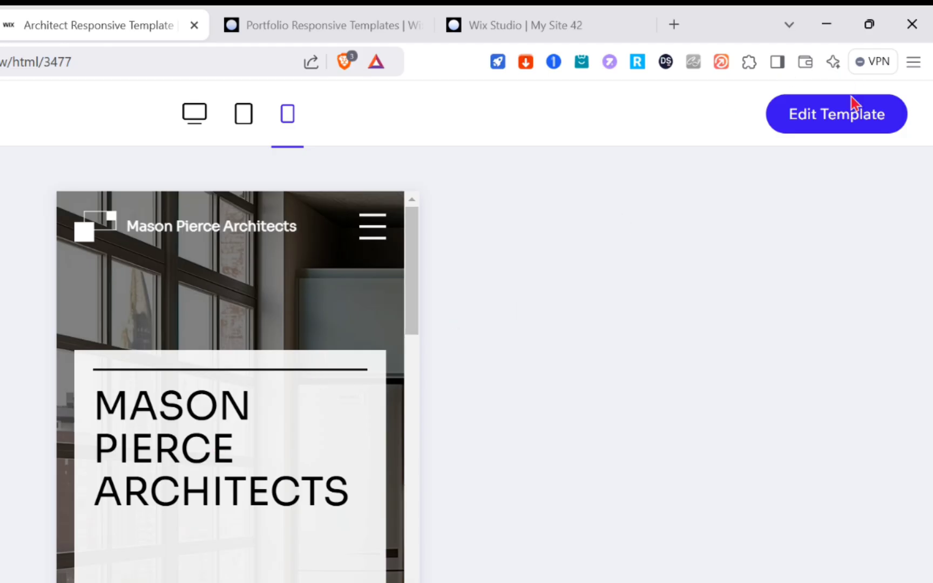
- Open the Architect template for editing as a new site and select its header
left_click(841, 122)
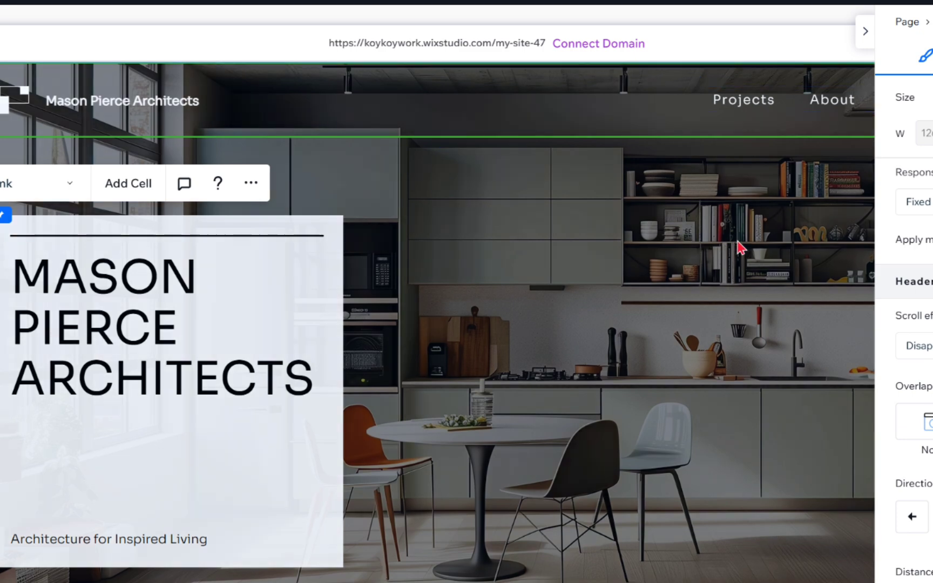
left_click(670, 257)
left_click(658, 110)
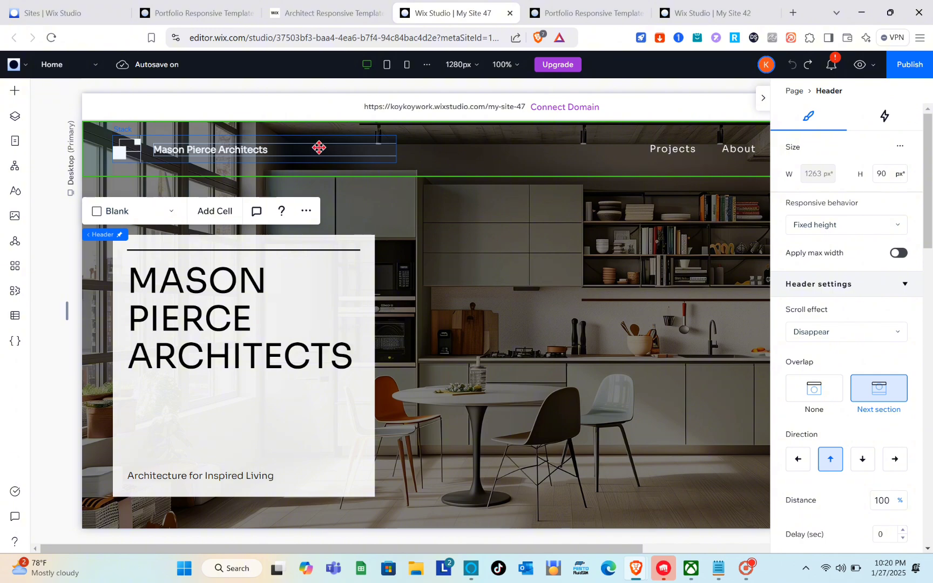
- Replace the site name text in the header with "KOY'S DESIGN"
left_click(283, 150)
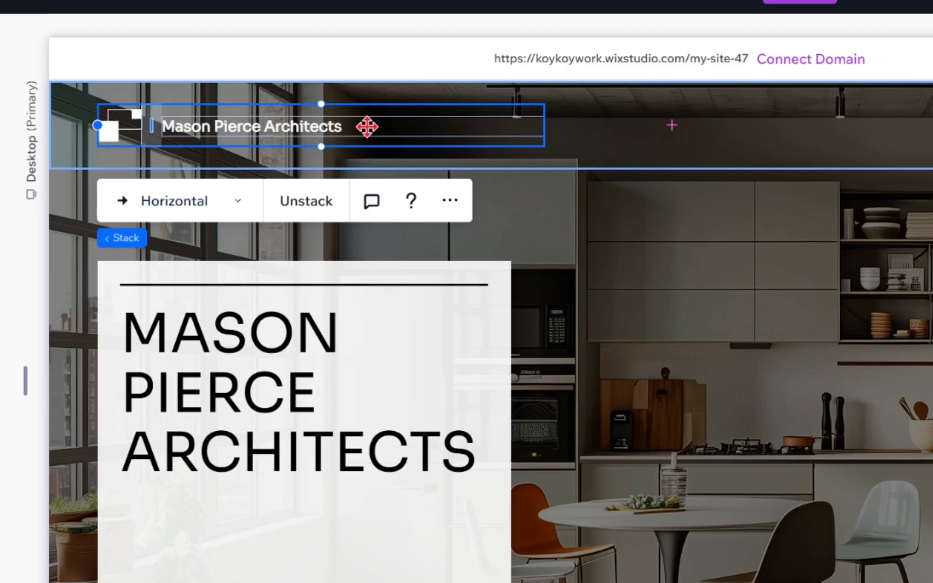
left_click(367, 126)
double_click(355, 123)
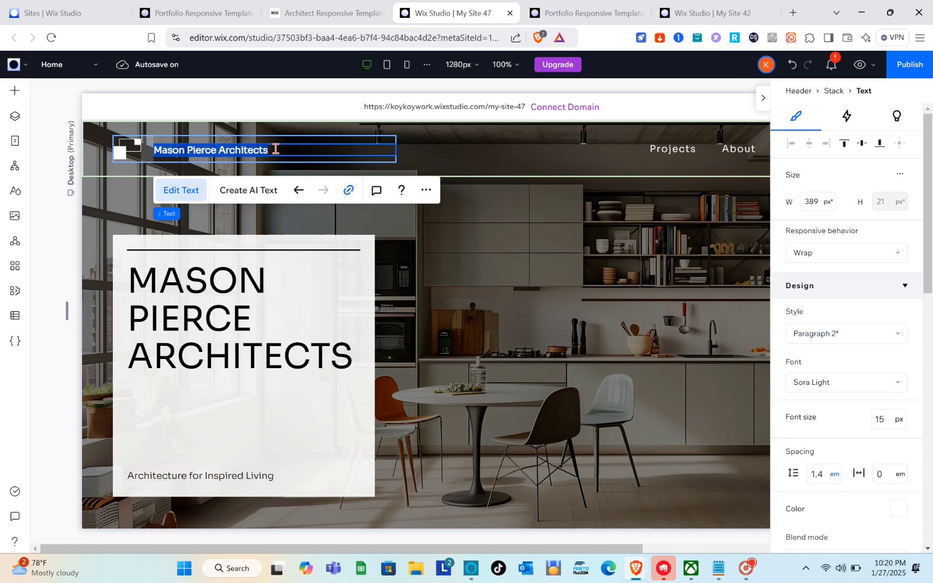
key("Caps_Lock")
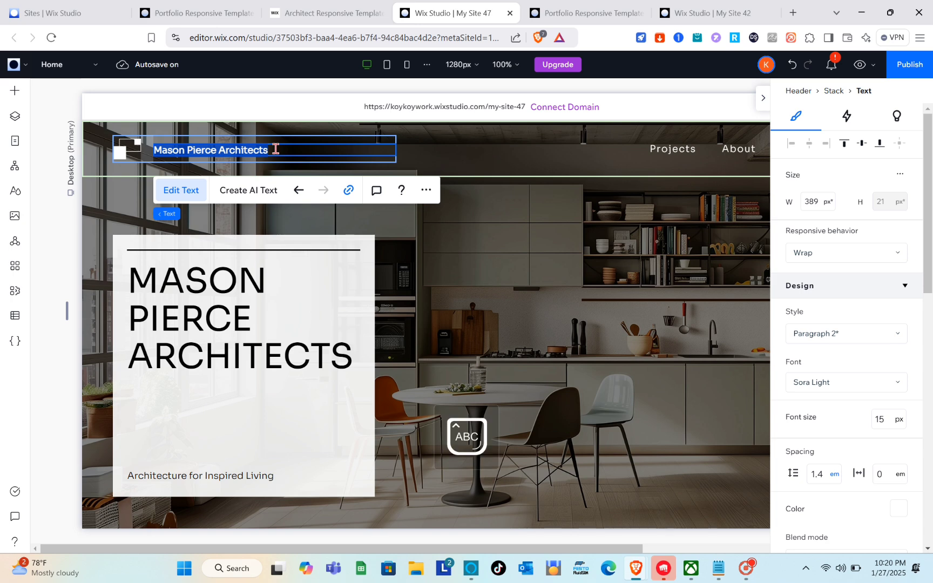
type("KO")
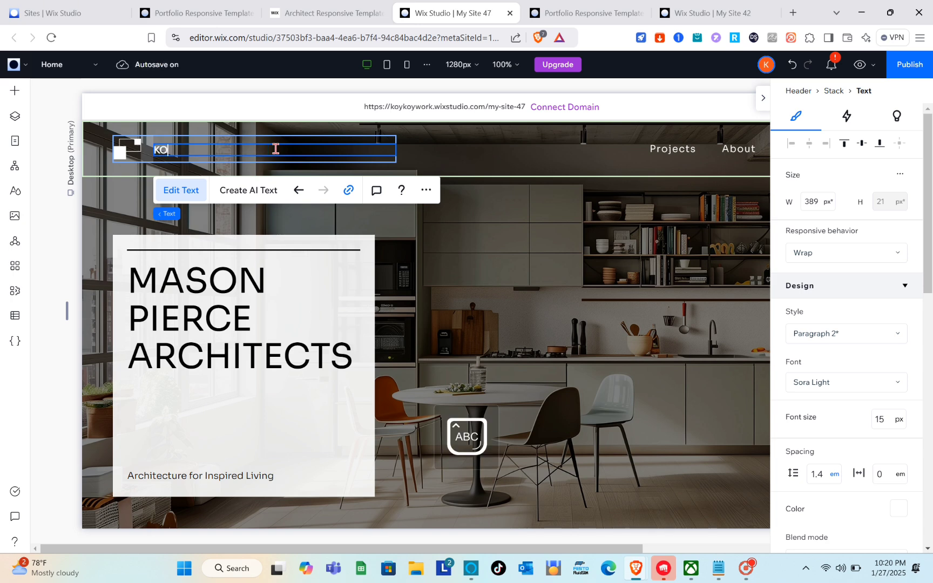
type("'S DESIGN")
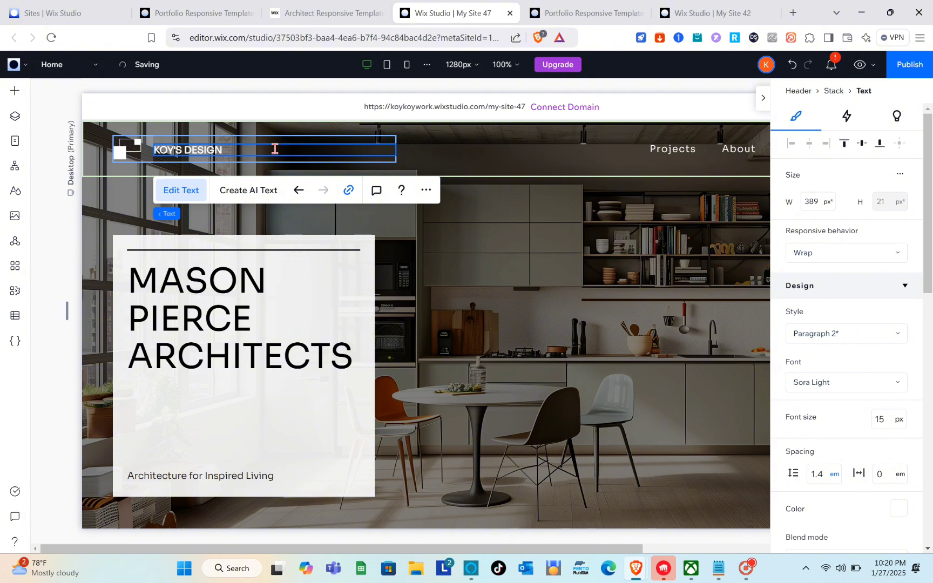
left_click(183, 198)
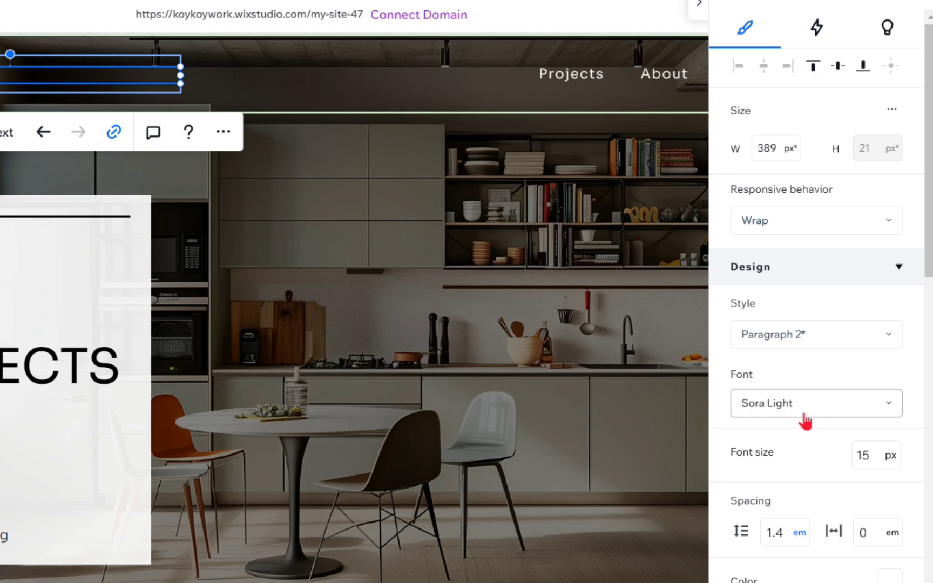
- Examine the font, color, style and alignment settings of the header's site name, and reselect the header
scroll(838, 393, "down", 3)
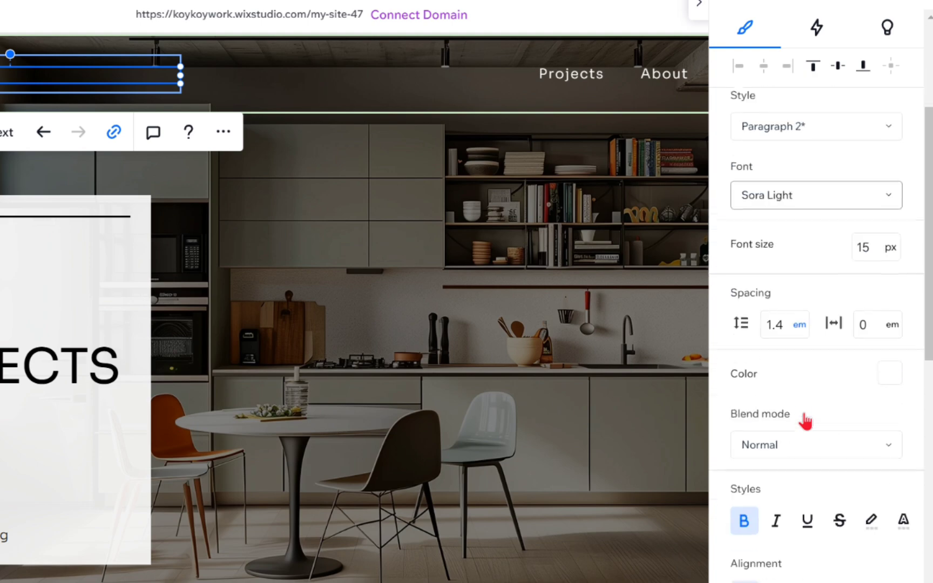
scroll(805, 421, "down", 5)
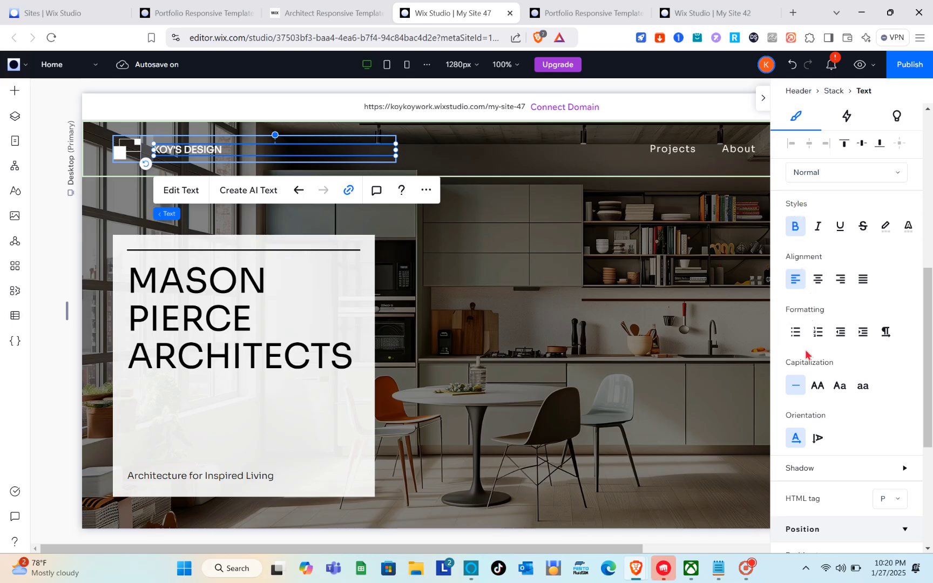
left_click(598, 148)
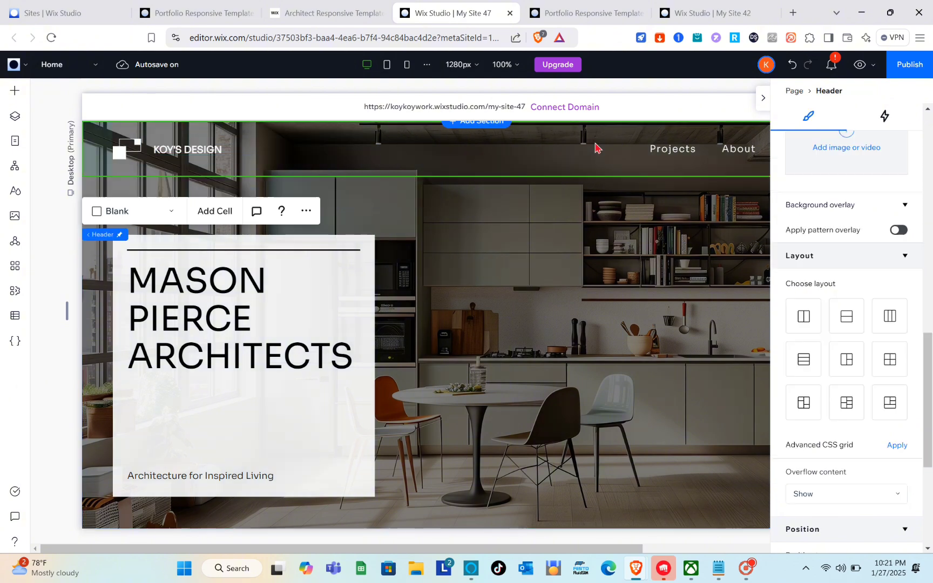
- Look through the upload sources and basic shapes offered as replacements for the header's logo shape
left_click(120, 142)
left_click(128, 147)
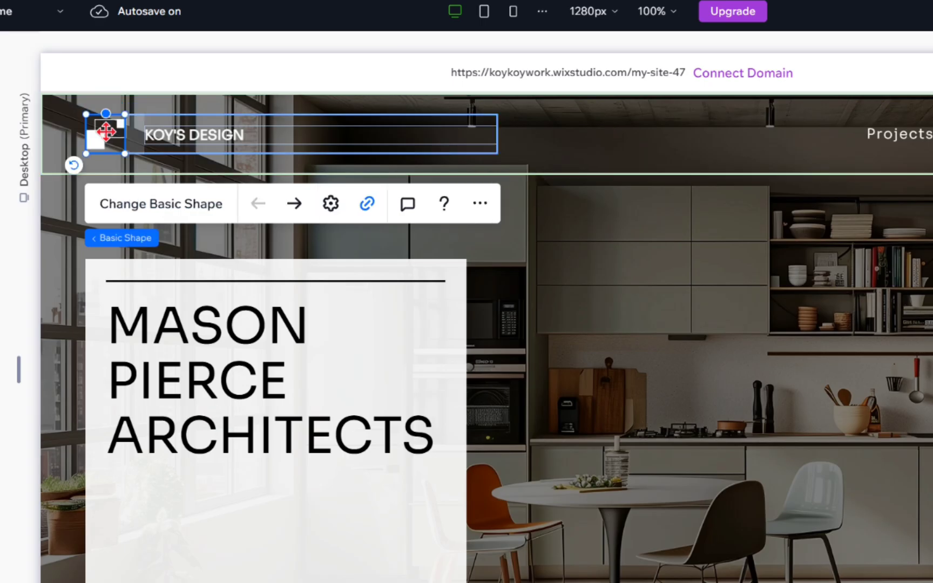
left_click(203, 219)
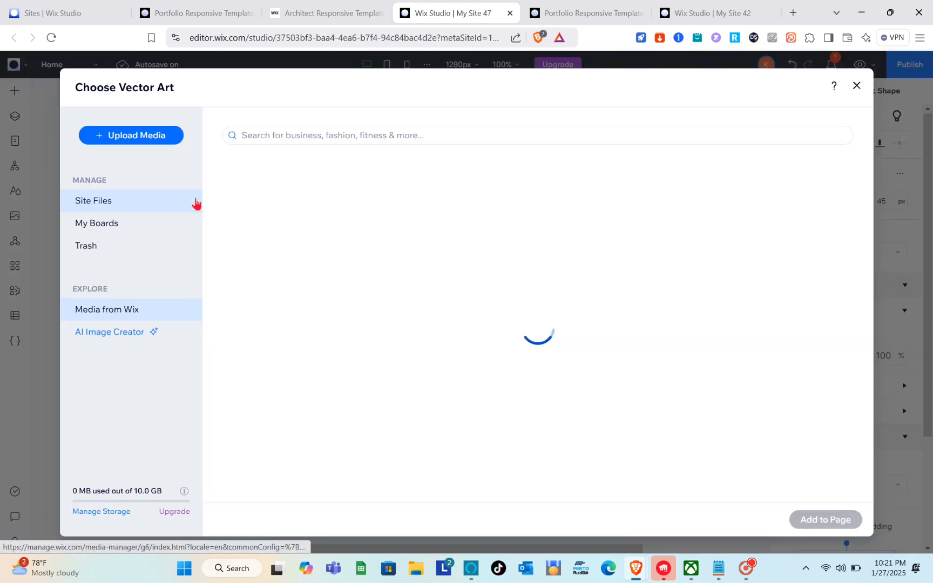
left_click(145, 141)
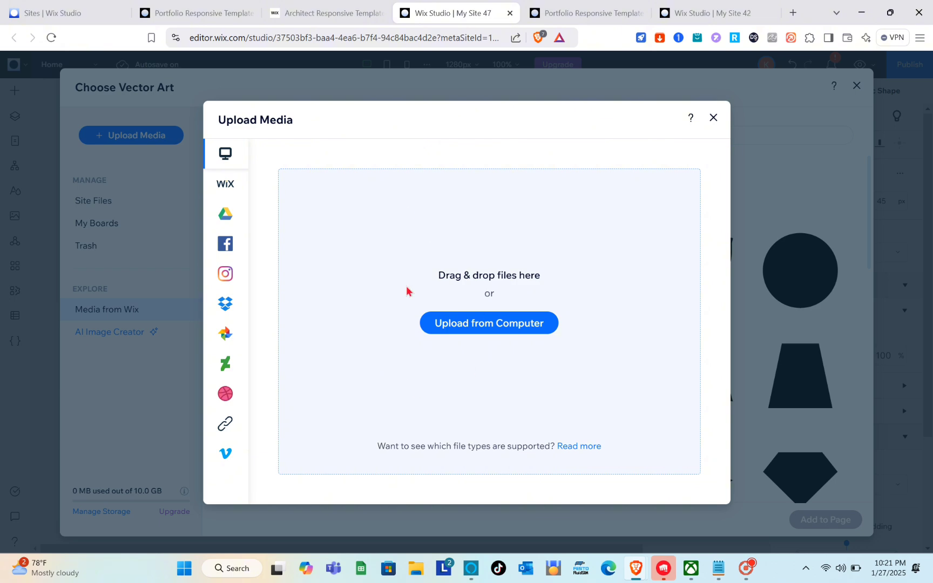
left_click(713, 119)
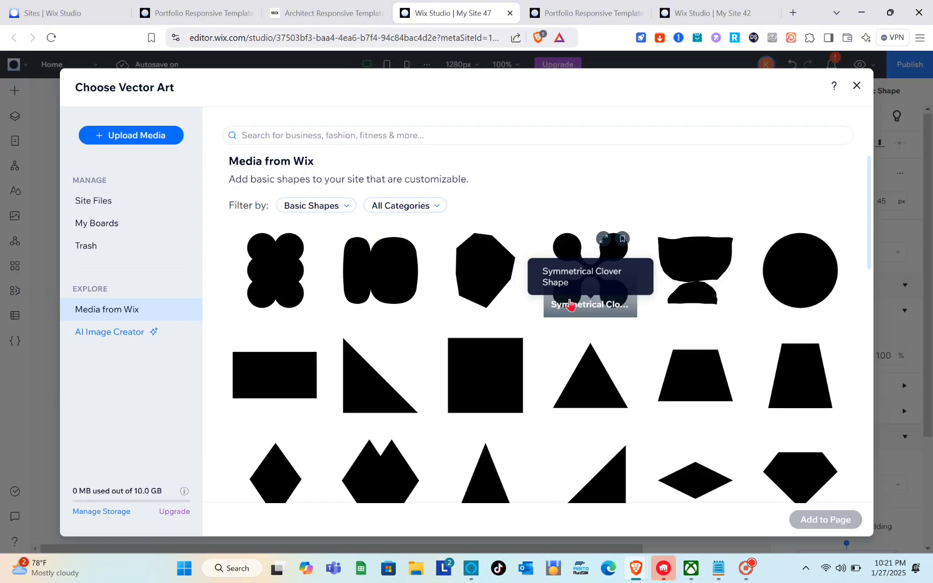
scroll(569, 304, "down", 15)
scroll(571, 305, "up", 10)
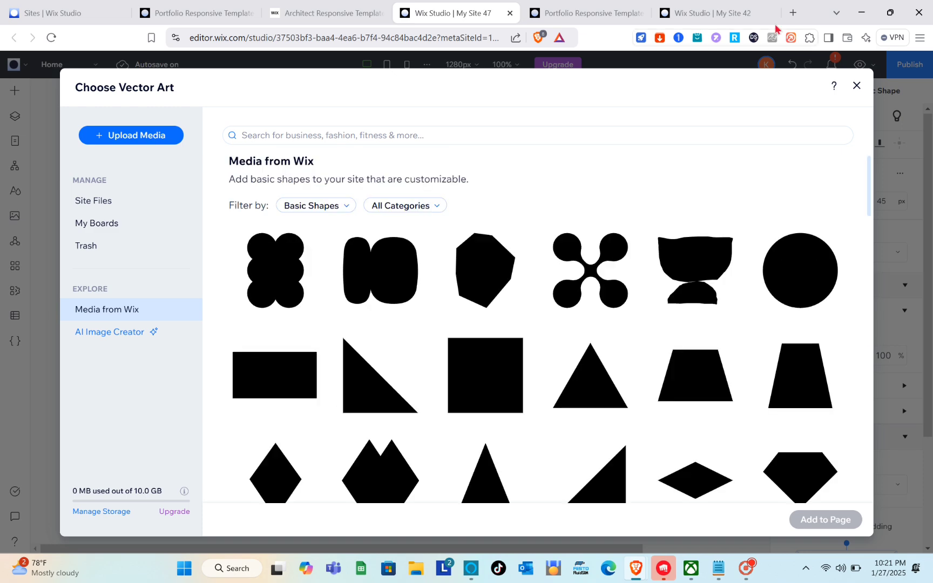
left_click(856, 87)
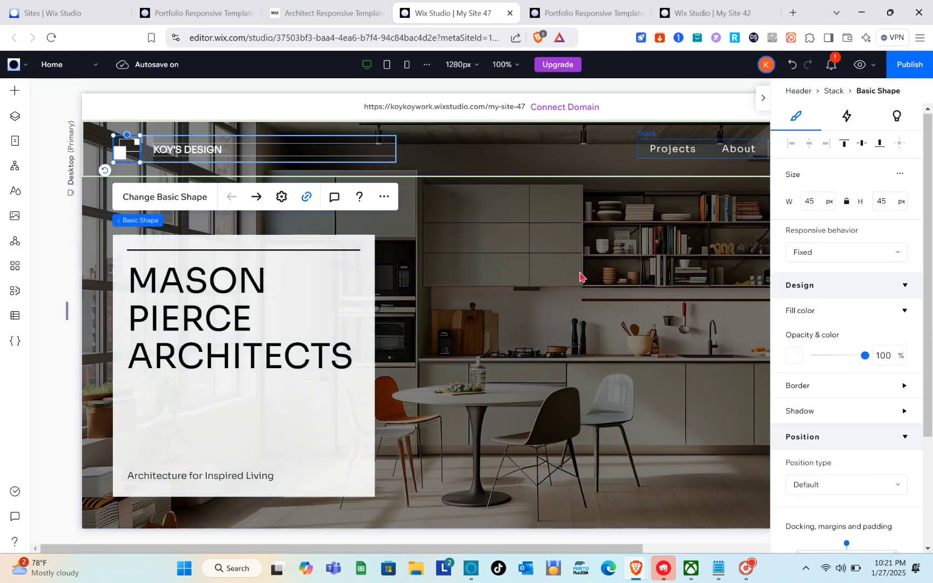
- Open the background media chooser for the hero section and check its upload sources
left_click(576, 281)
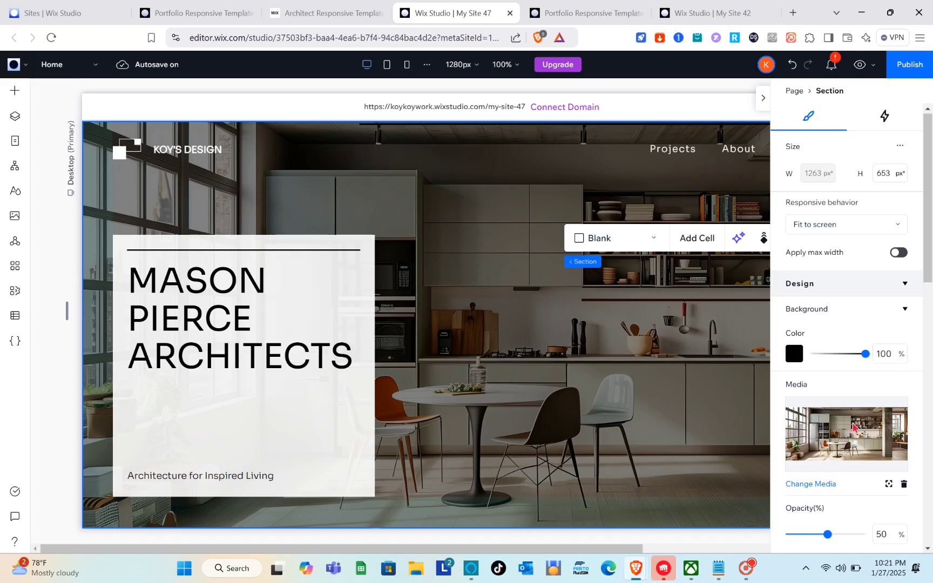
scroll(853, 427, "down", 3)
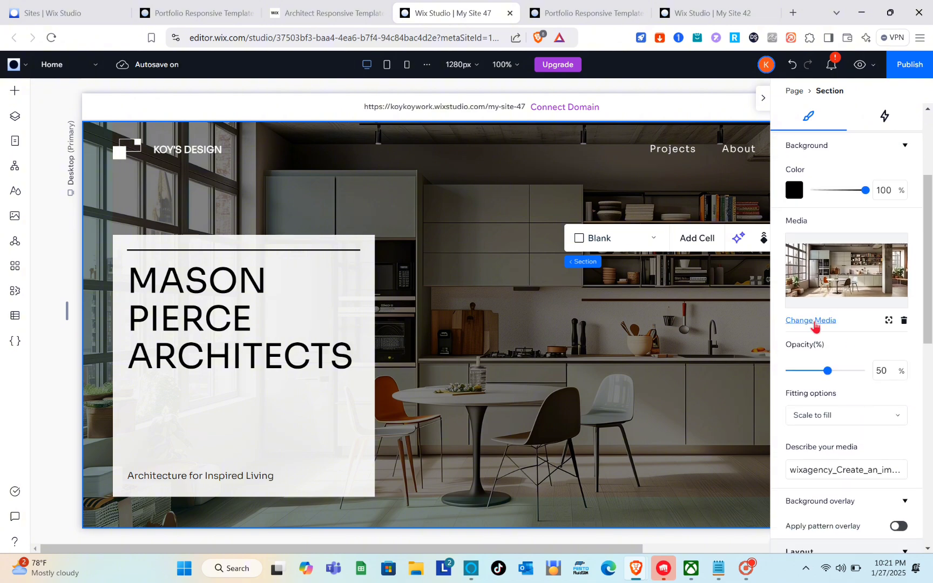
left_click(810, 321)
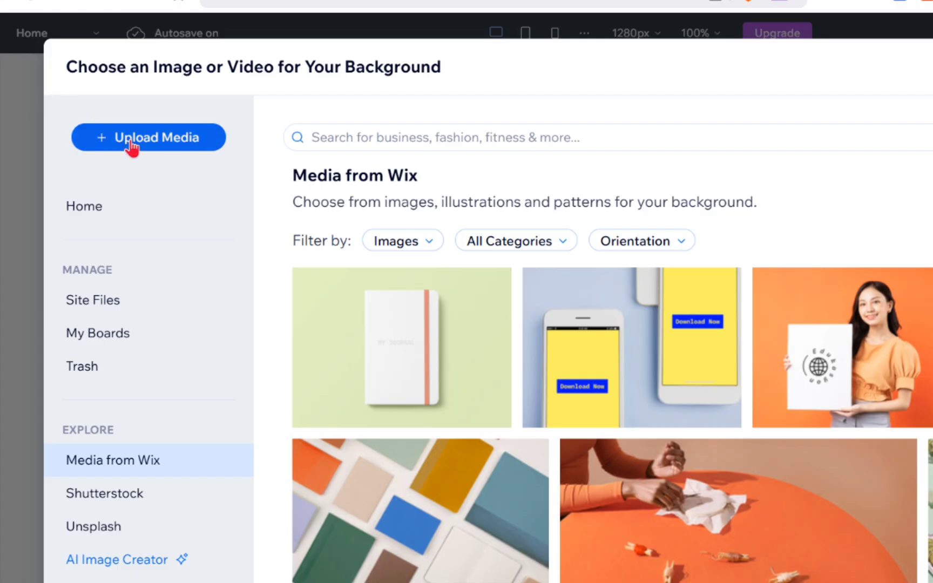
left_click(132, 141)
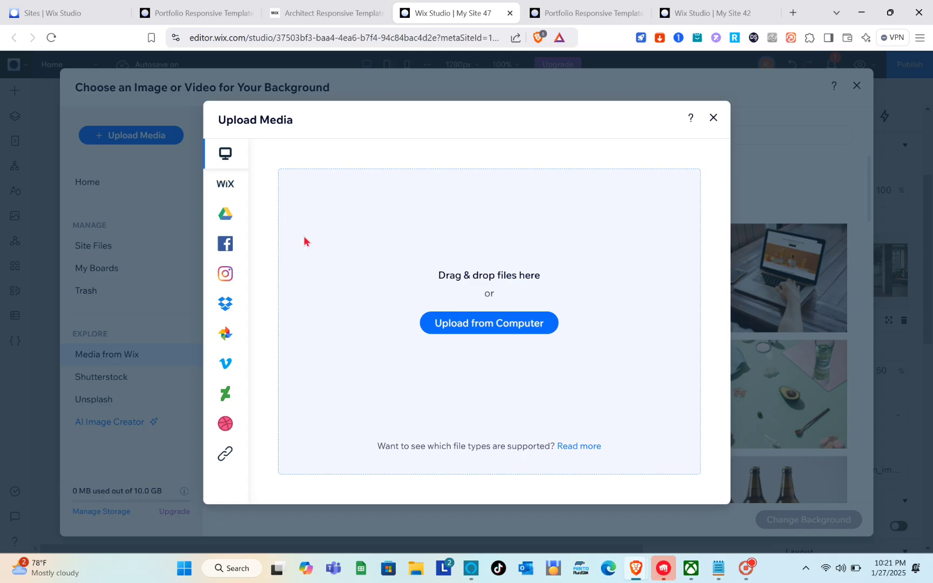
left_click(712, 123)
- Search the Wix background media for "HOUSE DESIGN"
left_click(431, 140)
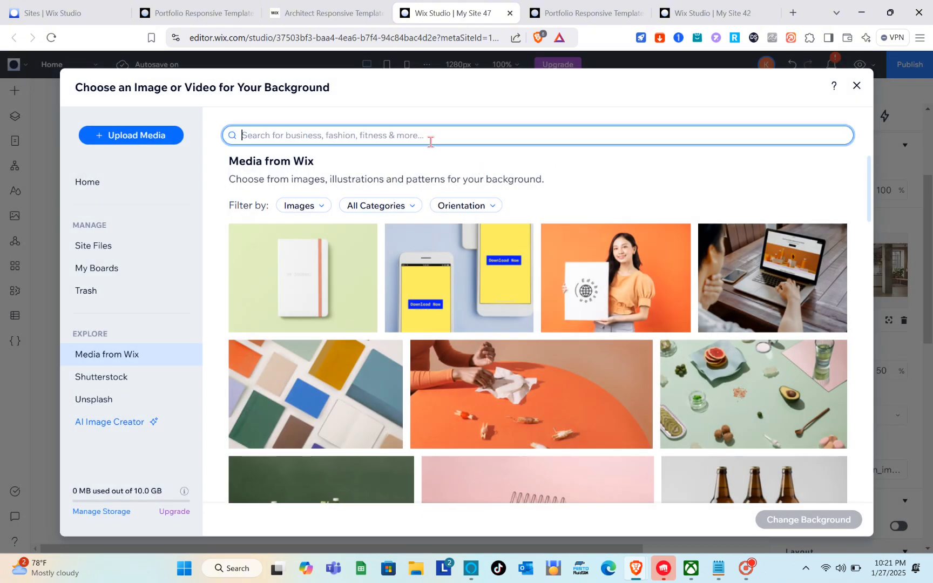
type("HOUSE DES")
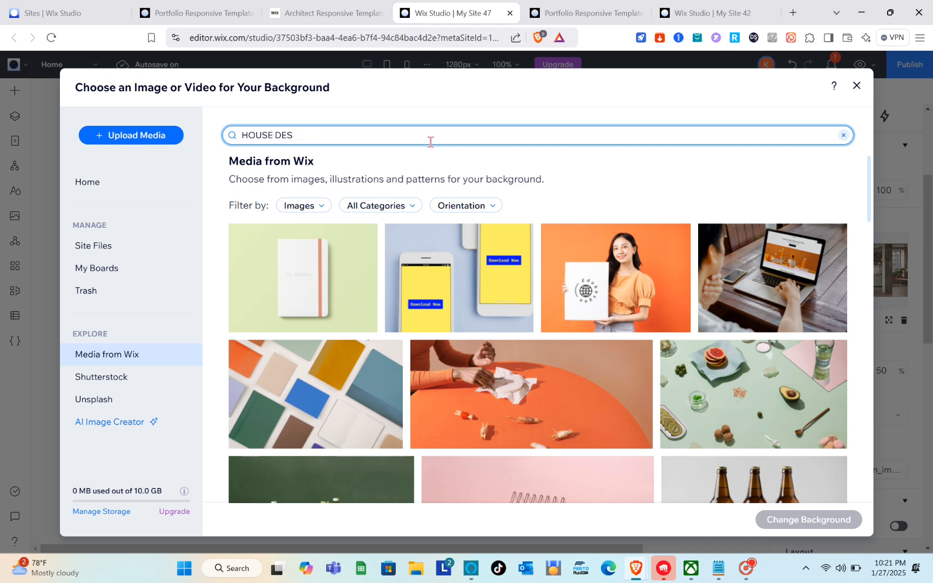
type("IGN")
key("Return")
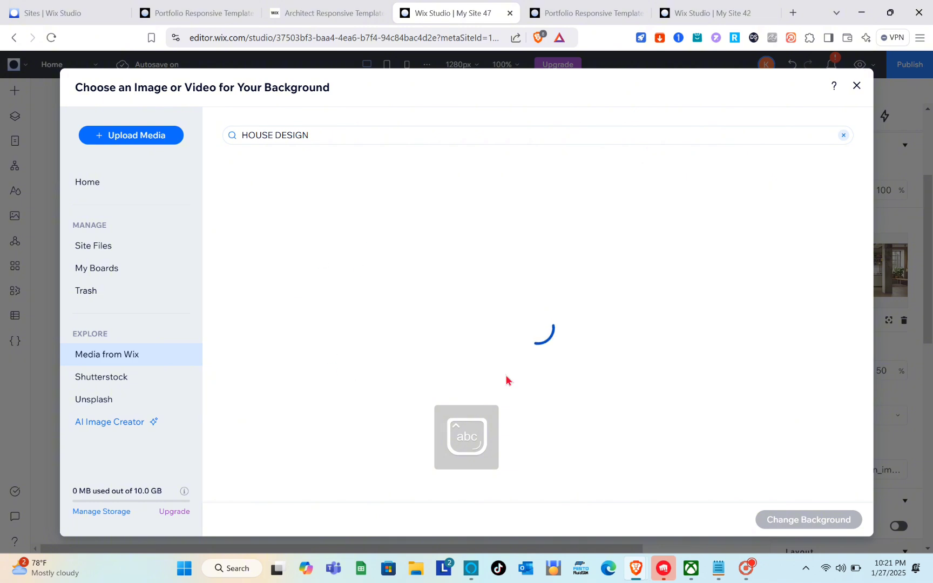
- Set the "Modern House" photo from the search results as the hero section's background image
scroll(483, 331, "down", 2)
scroll(483, 331, "down", 3)
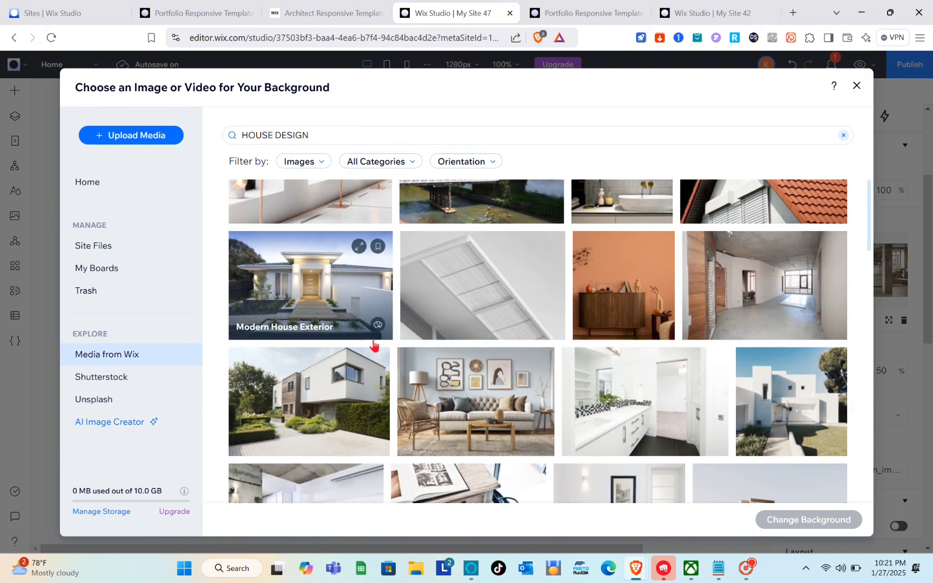
left_click(365, 388)
left_click(365, 387)
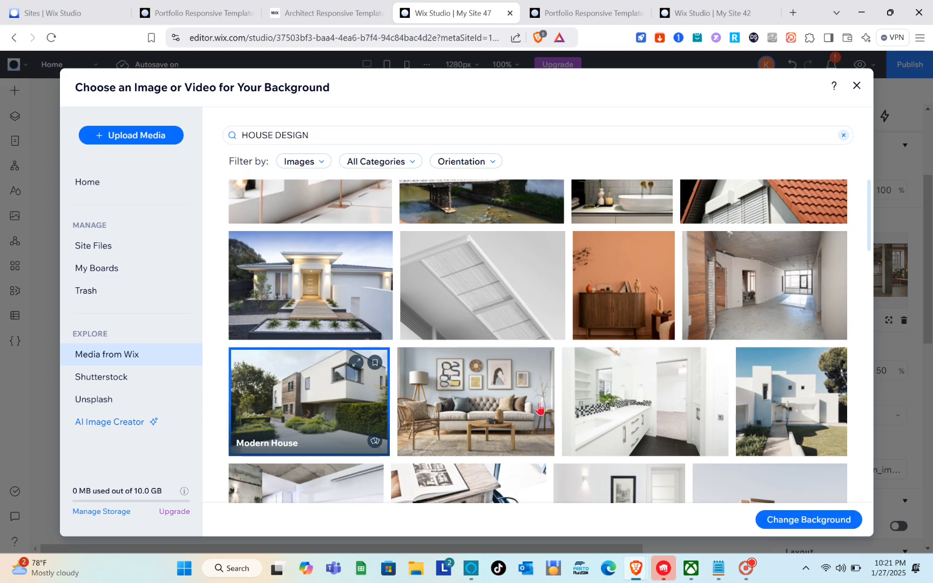
left_click(776, 537)
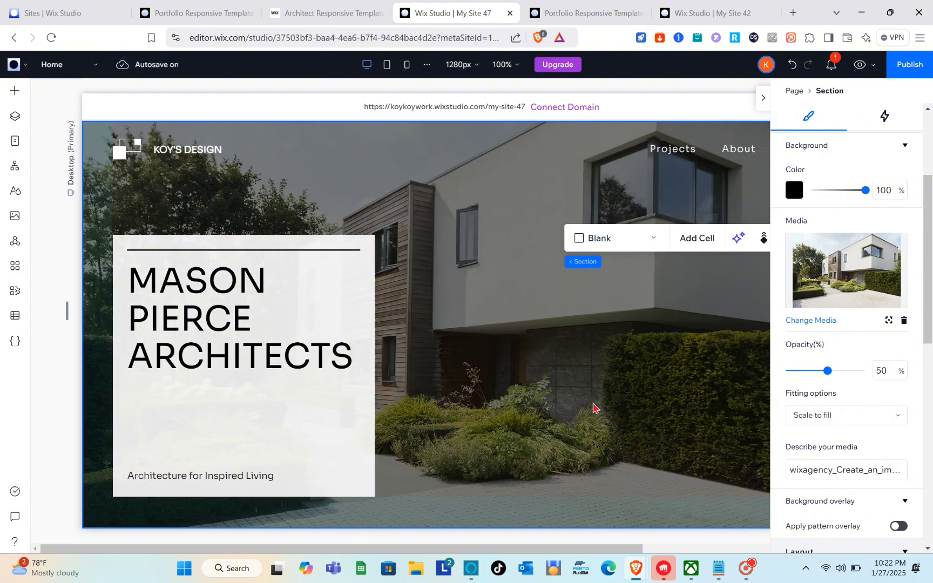
- Examine the hero's text container and heading, and the project section grid with its options for adding a cell
left_click(226, 325)
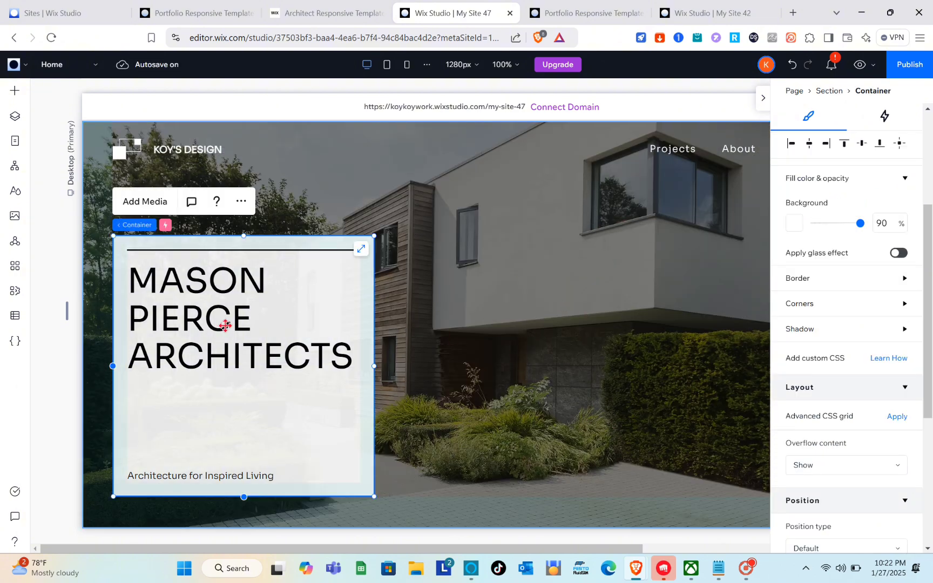
left_click(283, 312)
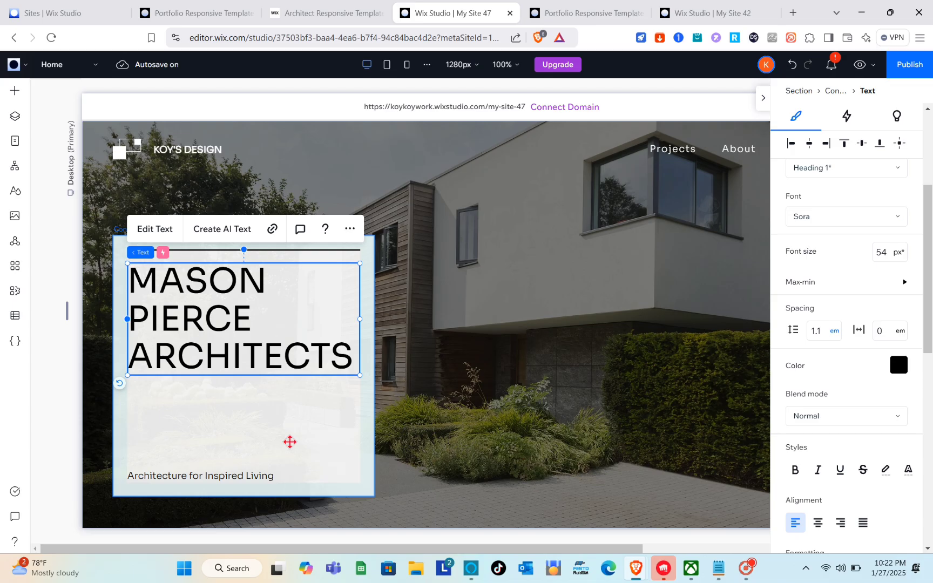
left_click(290, 442)
scroll(290, 442, "down", 7)
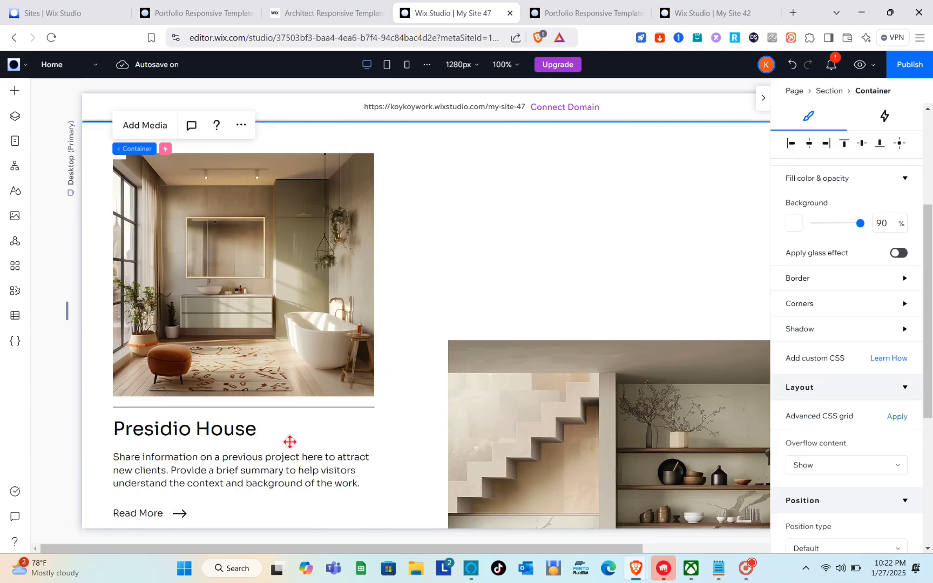
left_click(299, 339)
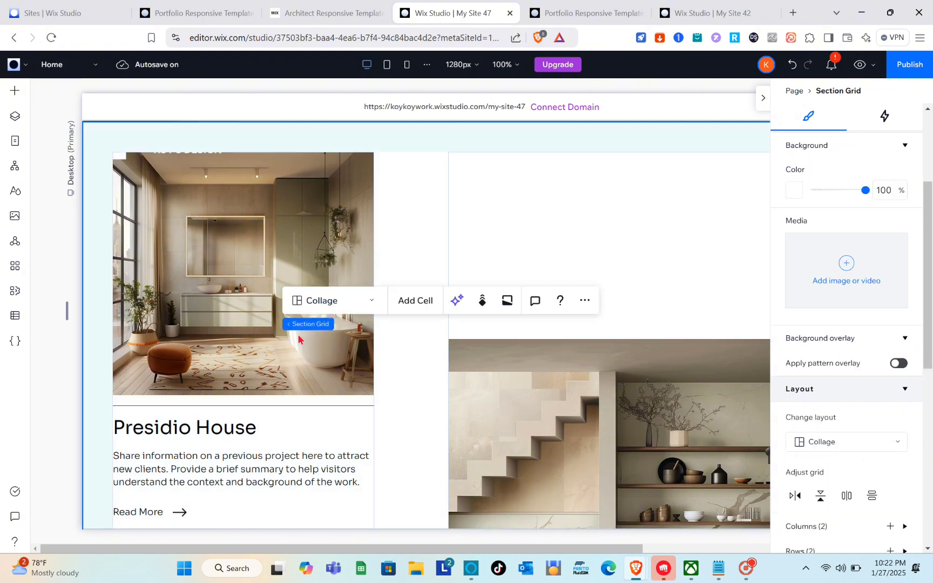
scroll(298, 340, "down", 3)
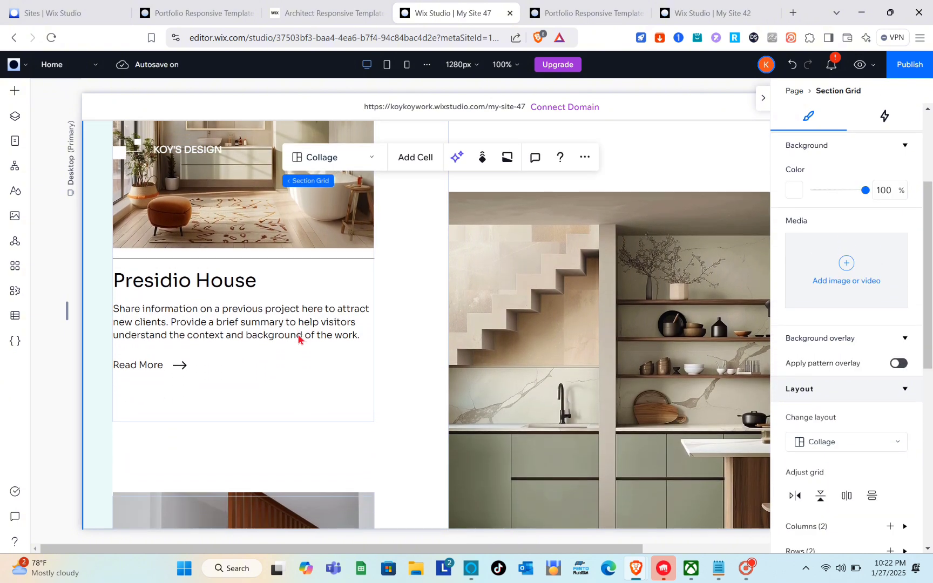
left_click(422, 162)
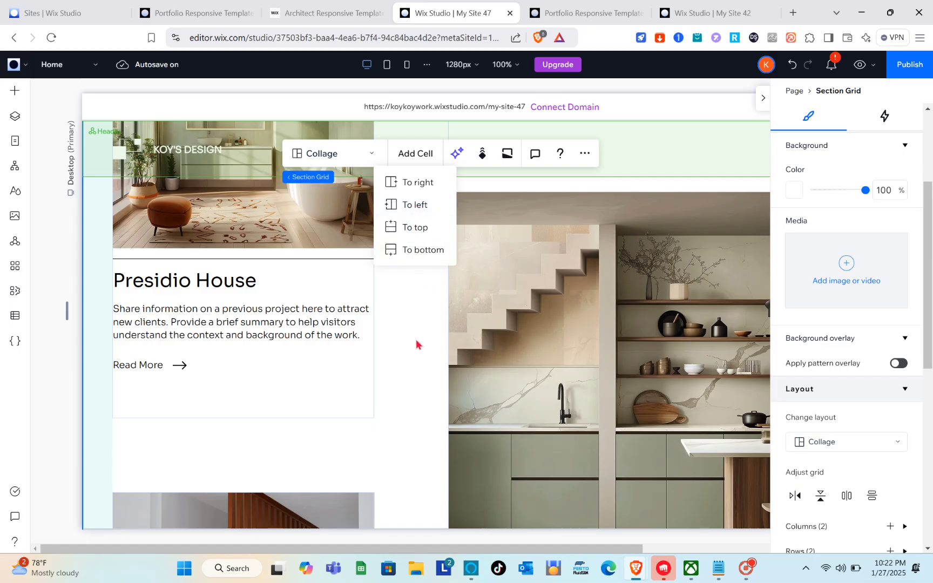
scroll(416, 340, "down", 5)
scroll(416, 340, "up", 10)
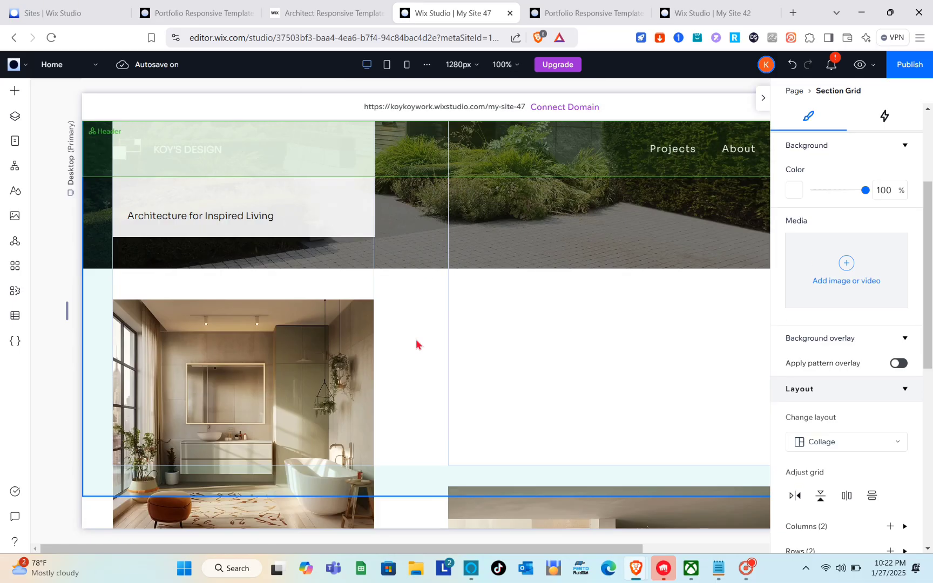
scroll(416, 340, "down", 3)
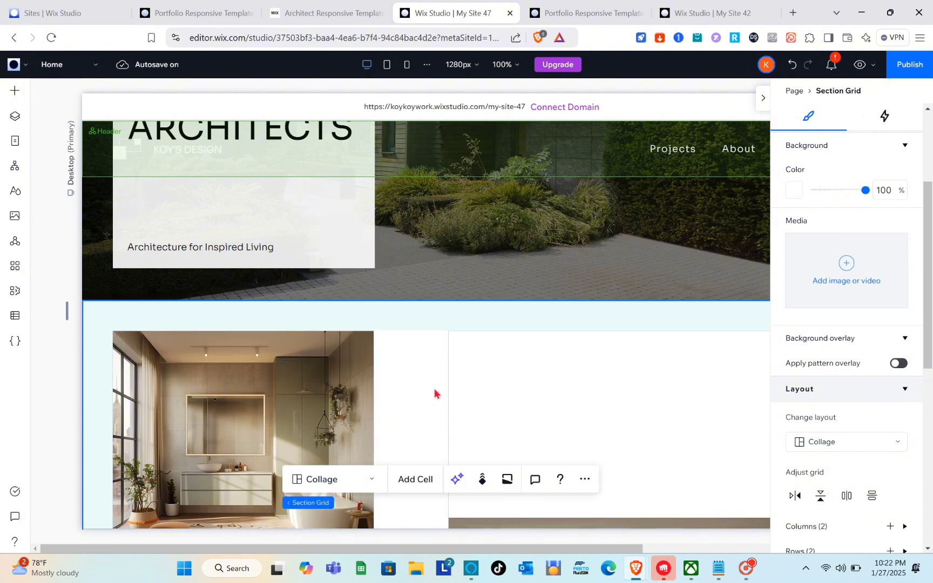
- Inspect the Presidio House project's cell, stack and image settings, and check the media offered for replacing its image
left_click(435, 390)
left_click(299, 401)
scroll(299, 401, "down", 3)
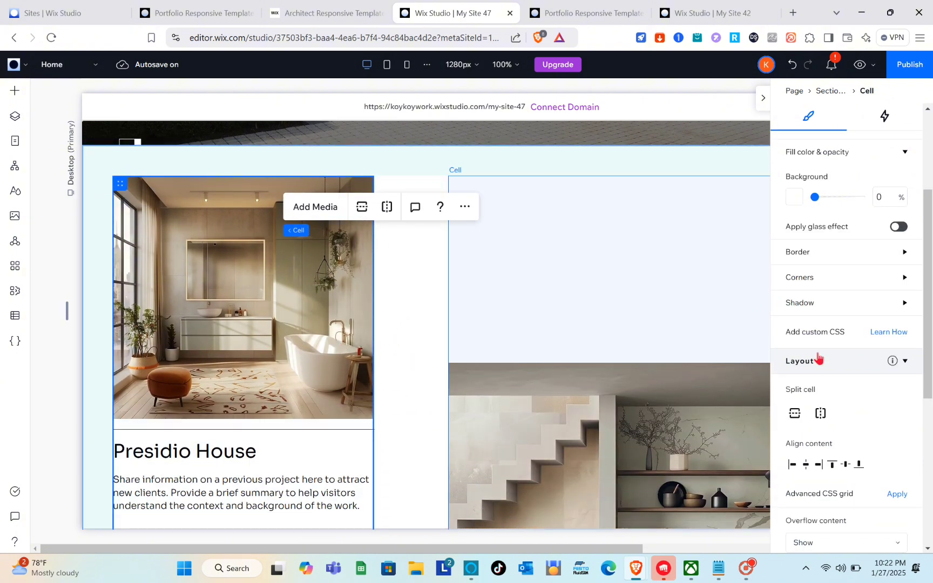
scroll(819, 357, "down", 5)
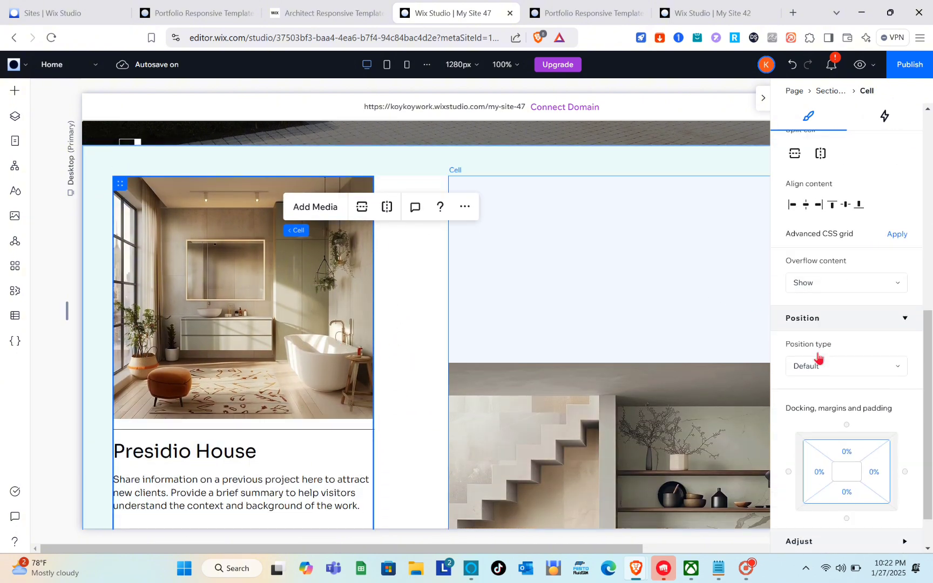
left_click(170, 309)
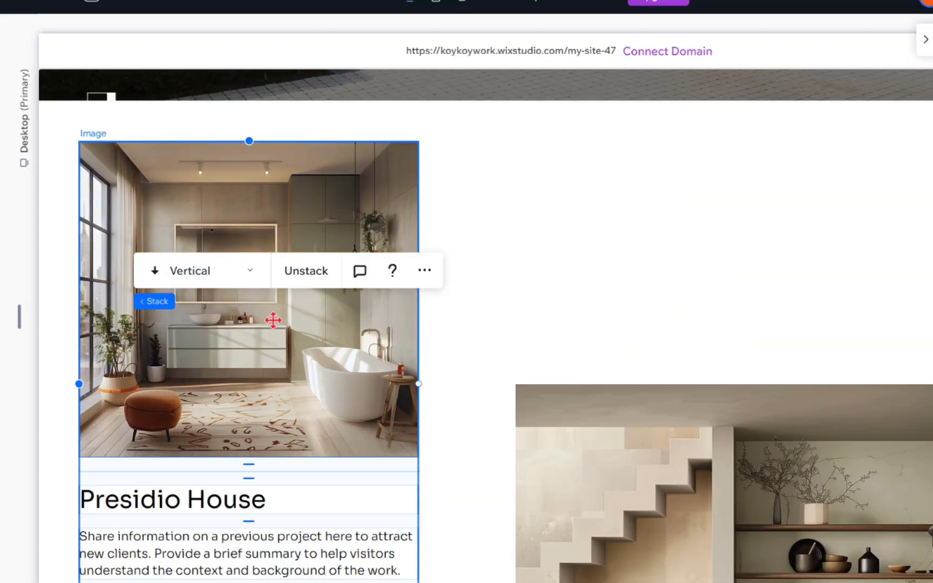
left_click(220, 191)
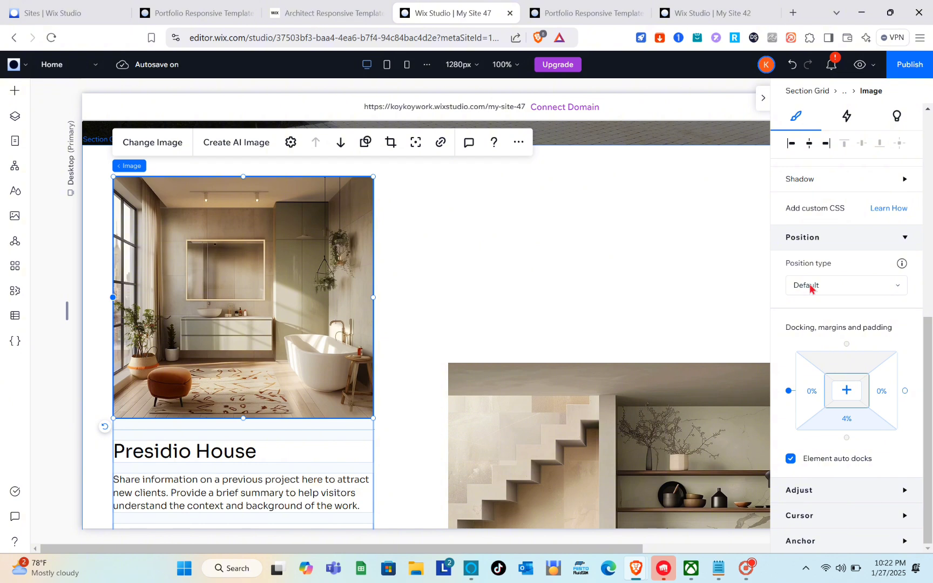
scroll(810, 289, "up", 8)
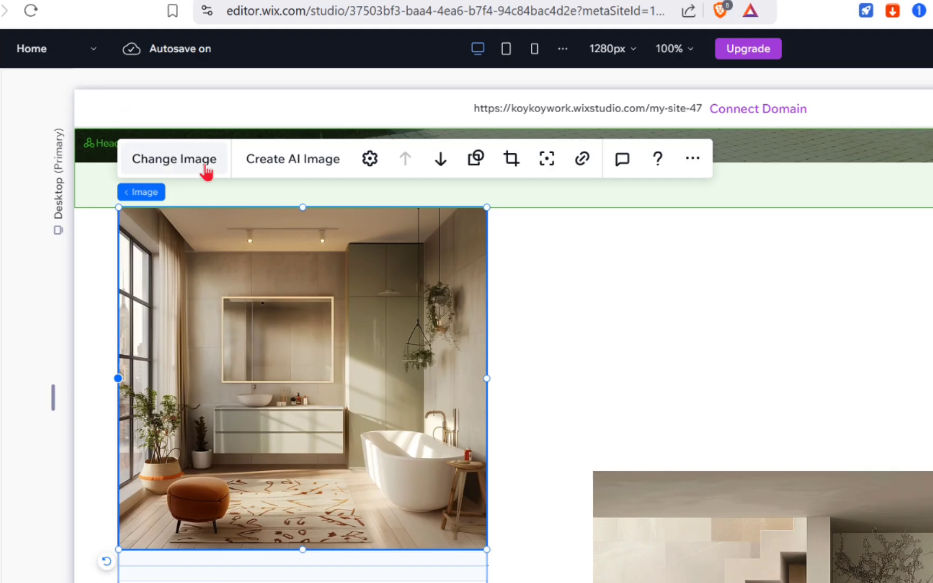
left_click(205, 168)
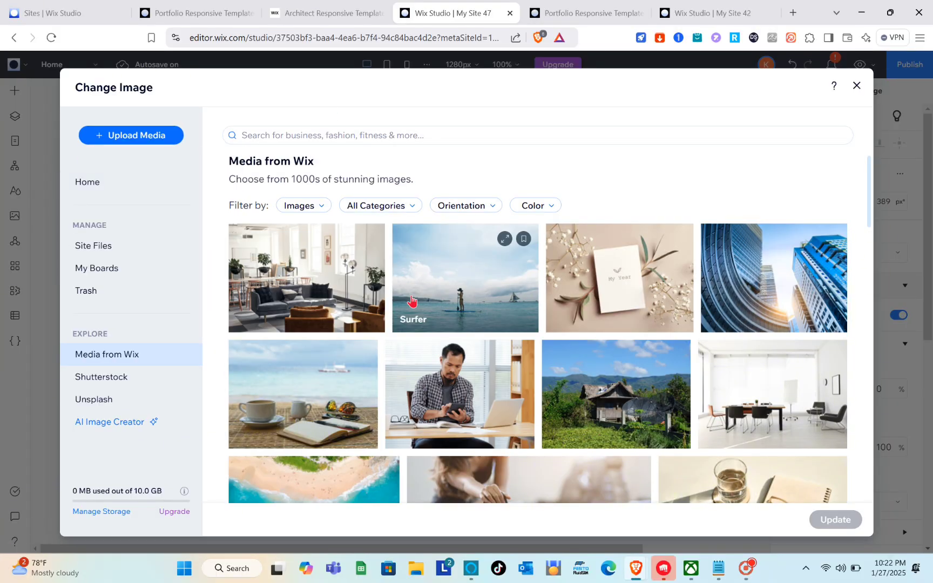
left_click(857, 87)
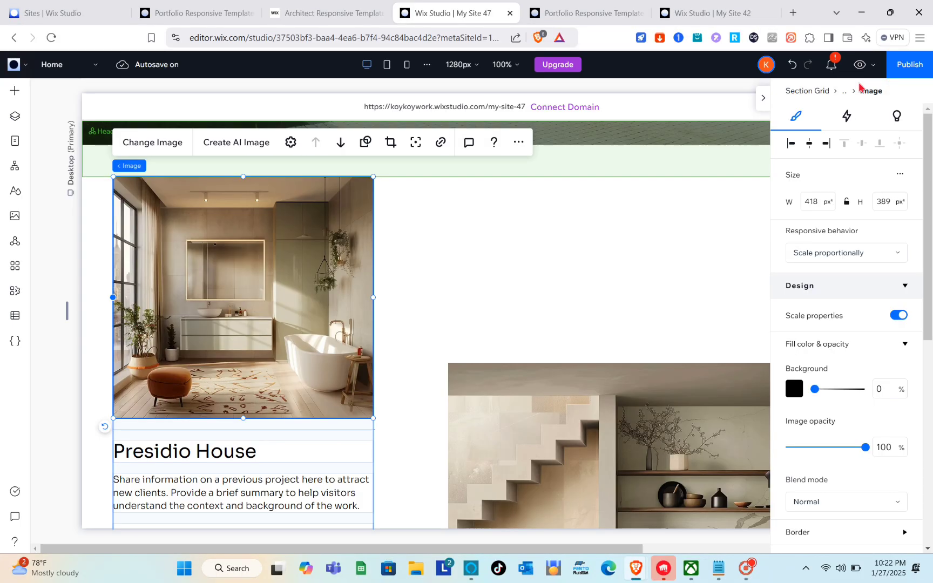
- Review the remaining project entries on the home page and the footer's contents
left_click(619, 224)
scroll(617, 223, "down", 8)
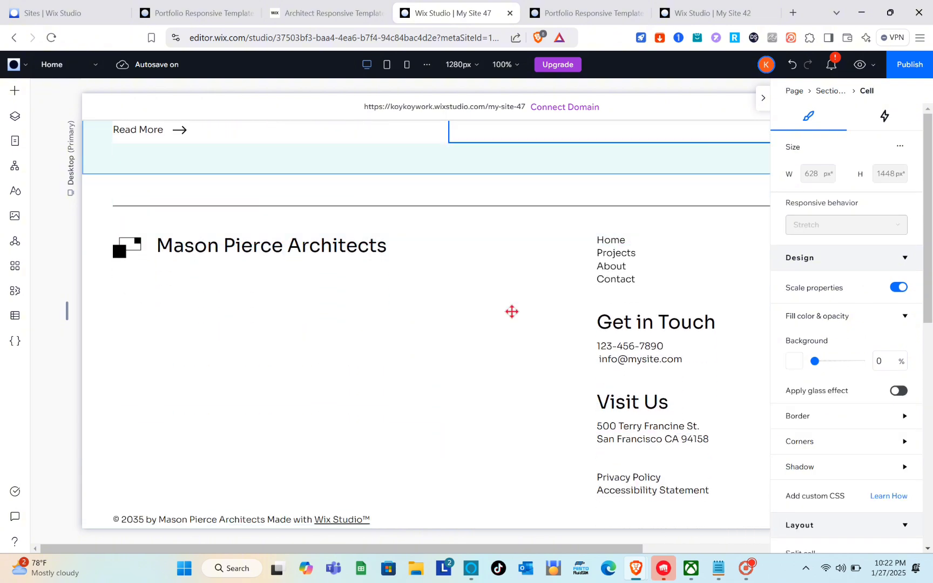
scroll(512, 312, "up", 5)
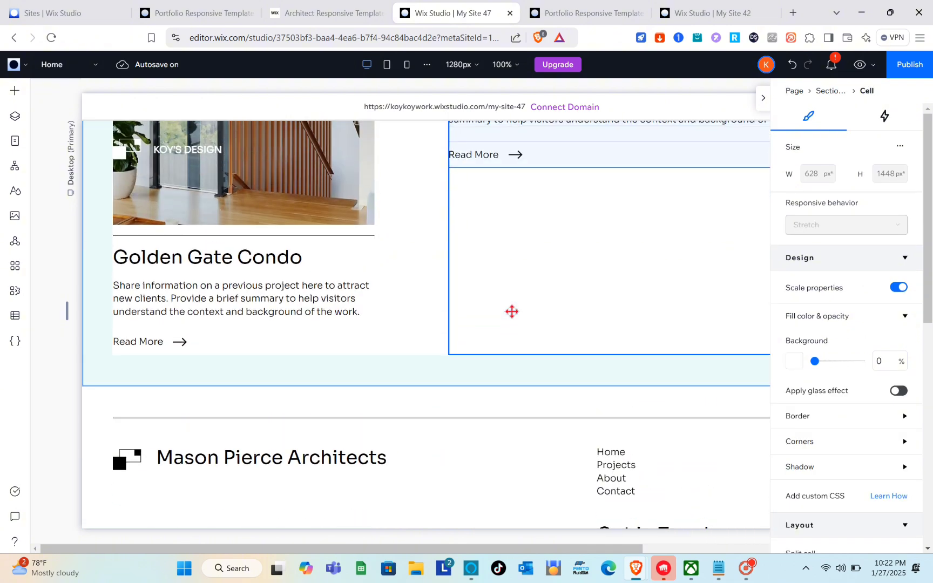
scroll(511, 311, "down", 5)
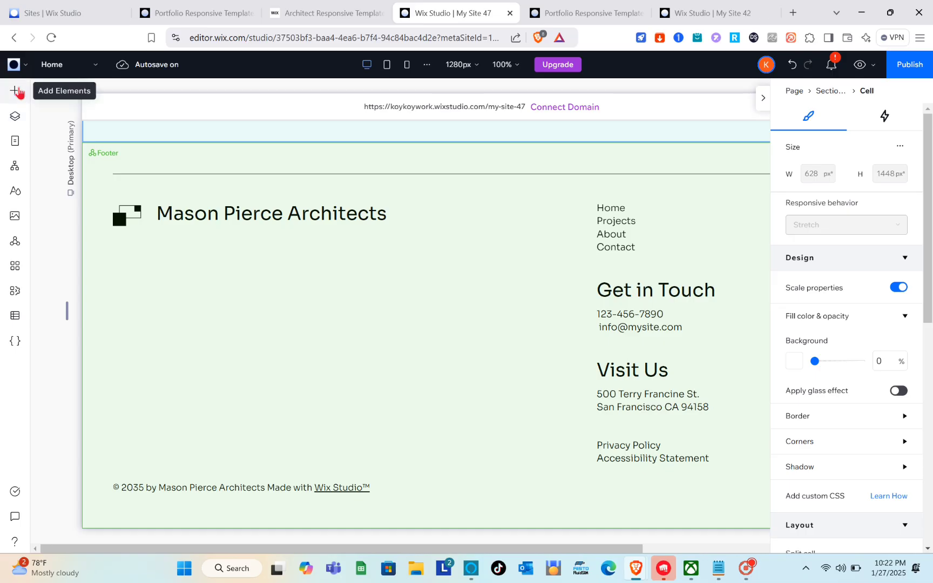
- Look through the layout tools, text styles and menu and search elements available for adding to the page
left_click(16, 91)
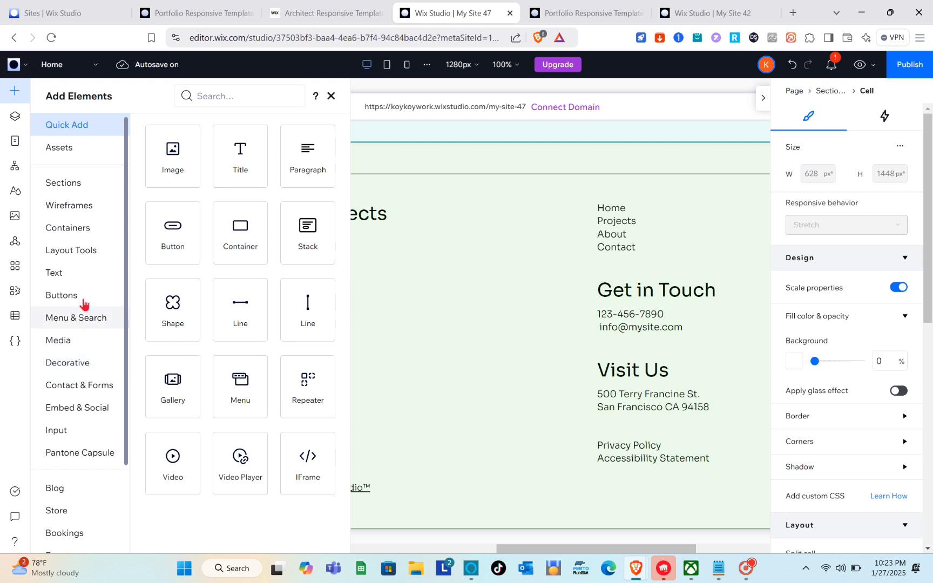
left_click(80, 252)
left_click(70, 273)
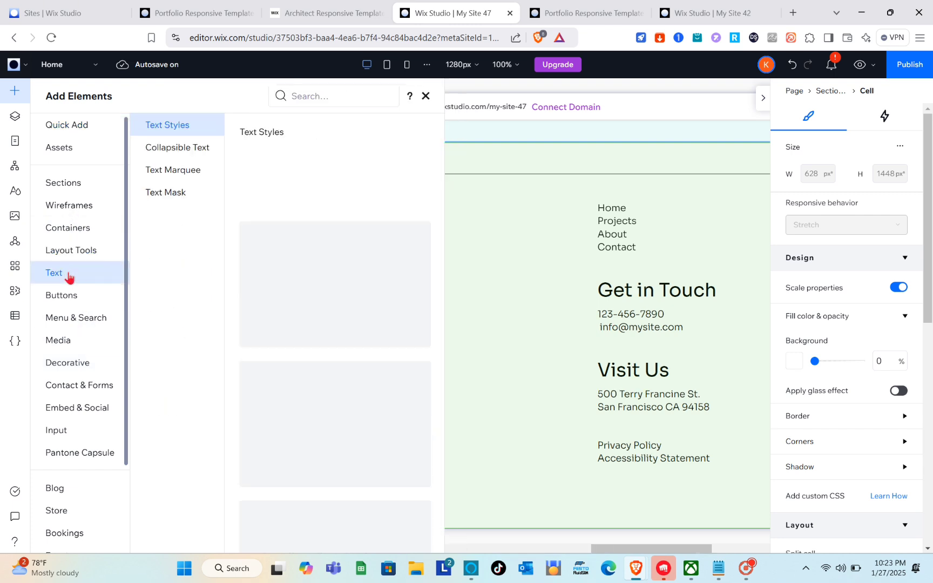
left_click(79, 318)
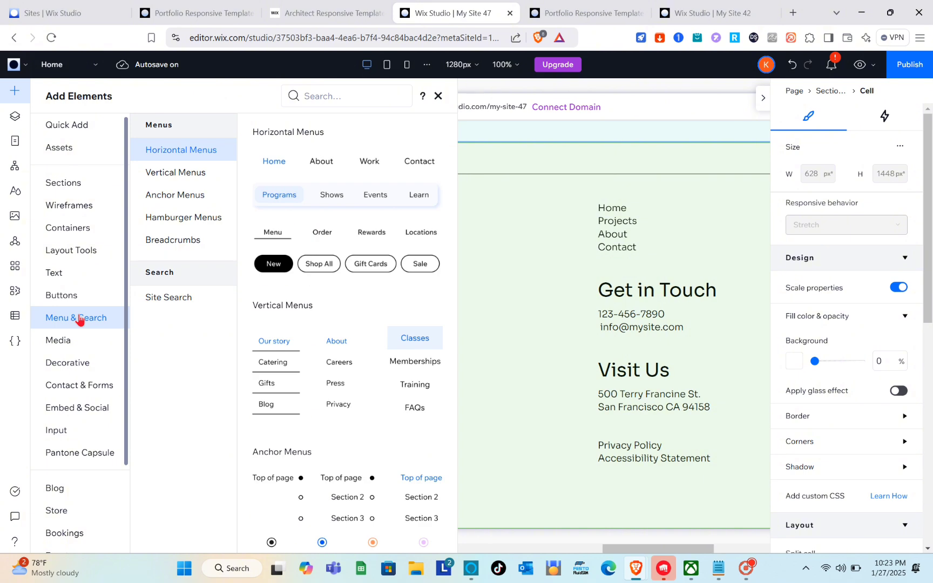
left_click(426, 96)
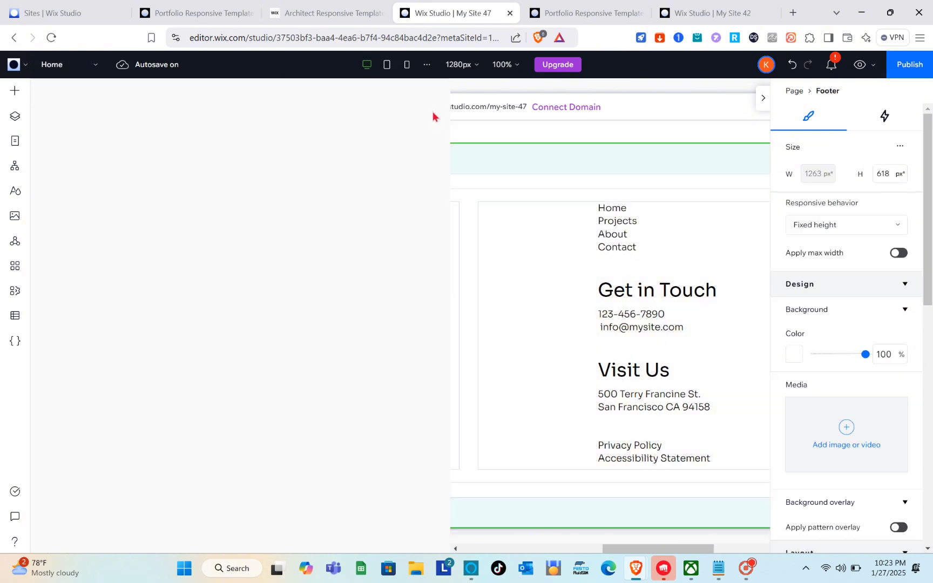
- Look over the About page and the full length of the Projects page
left_click(82, 69)
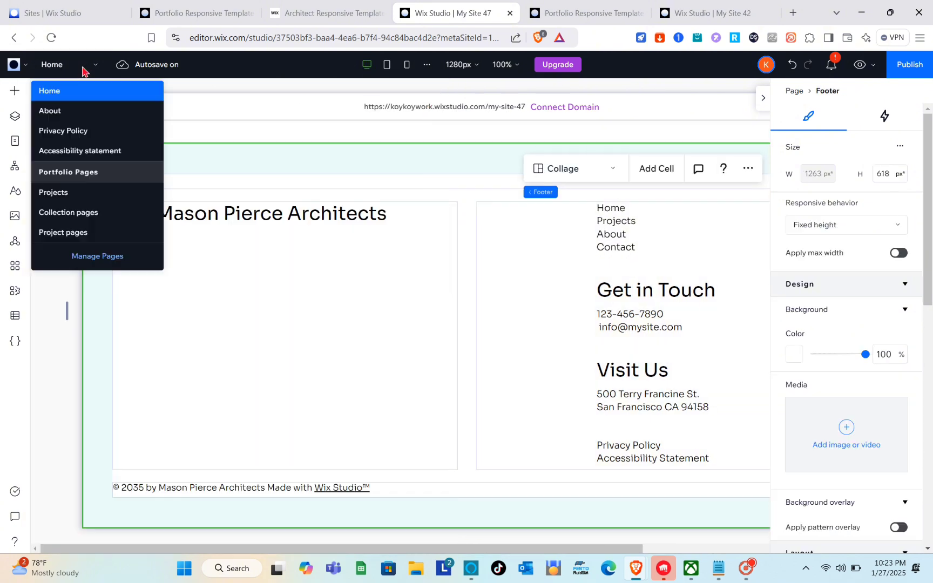
left_click(50, 112)
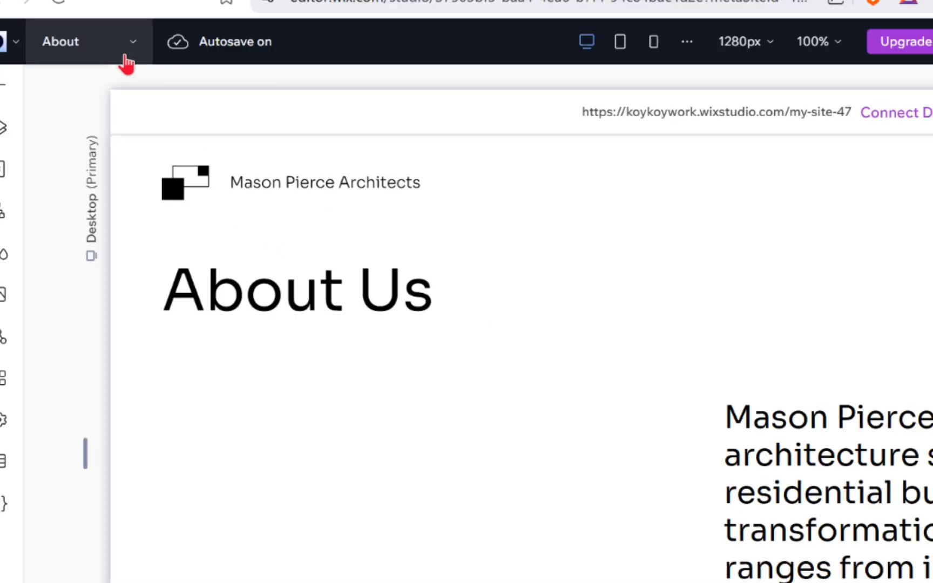
left_click(125, 59)
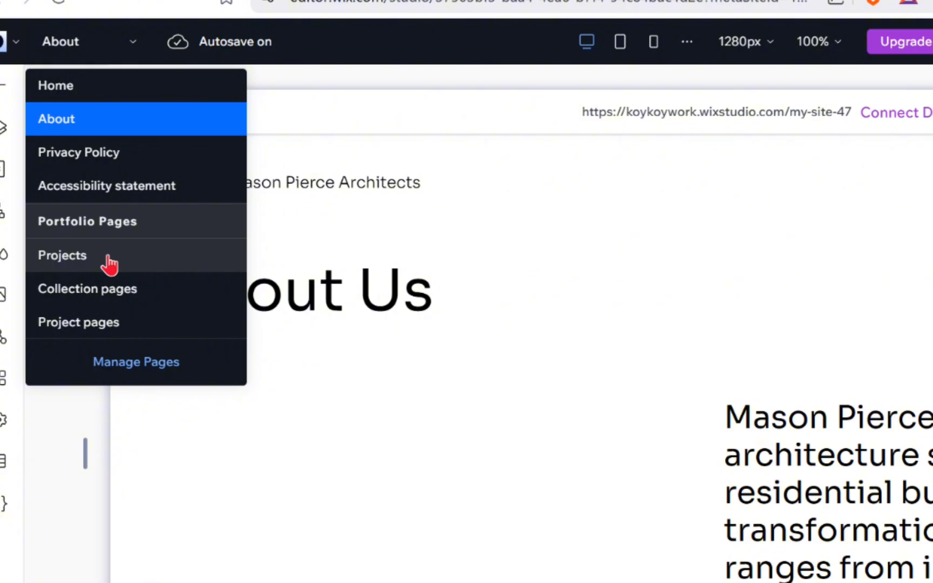
left_click(108, 257)
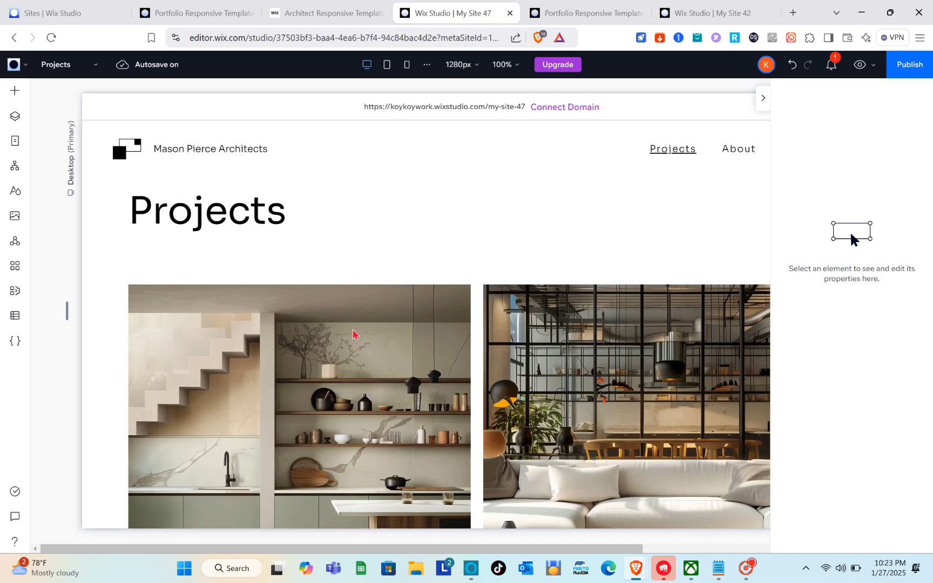
scroll(459, 306, "down", 4)
scroll(469, 304, "down", 10)
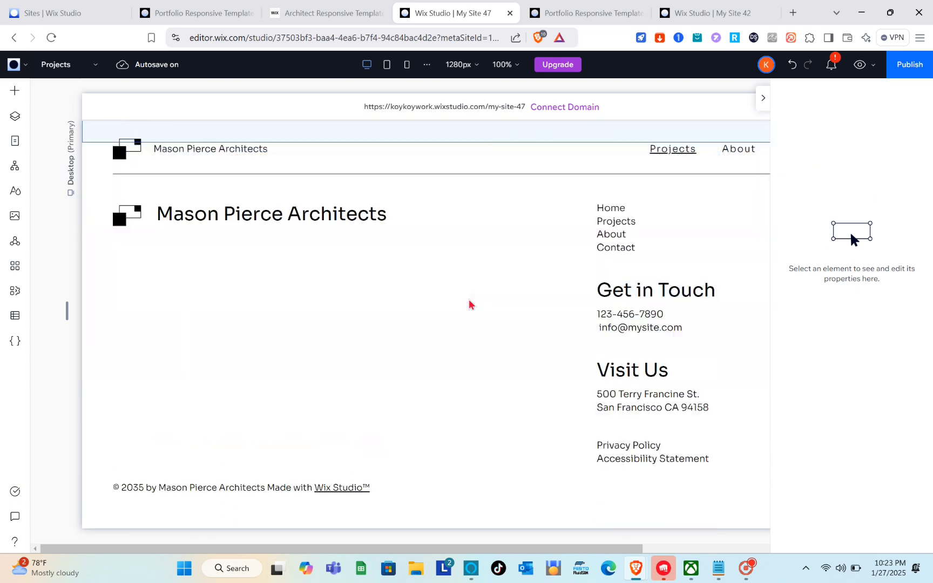
scroll(469, 304, "up", 5)
scroll(469, 304, "up", 8)
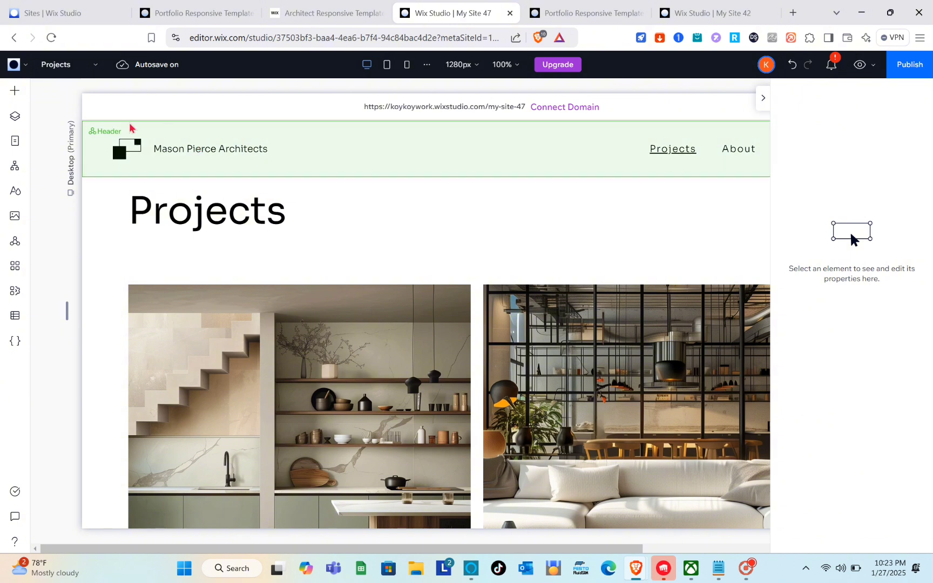
- Add a standard blank page to the site and name it New Projects
left_click(97, 65)
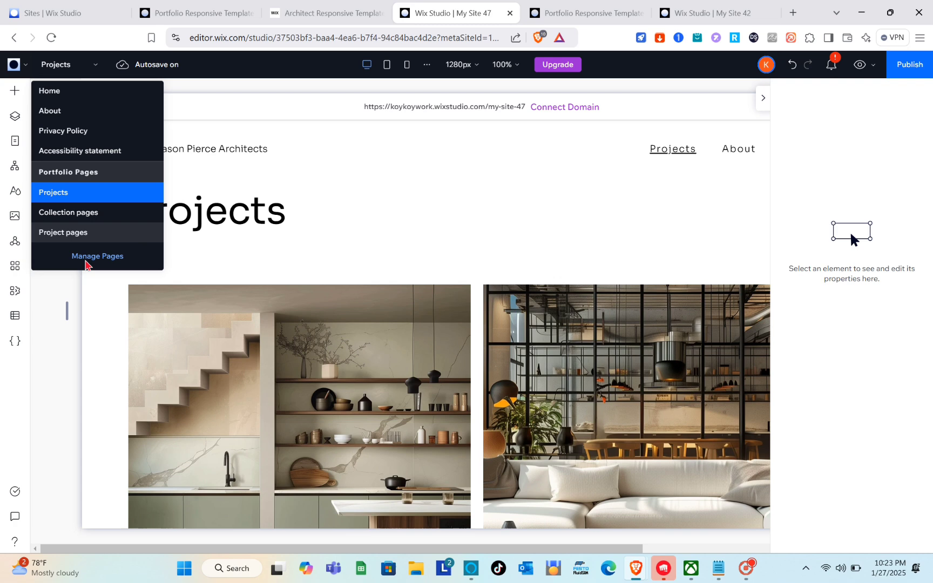
left_click(128, 273)
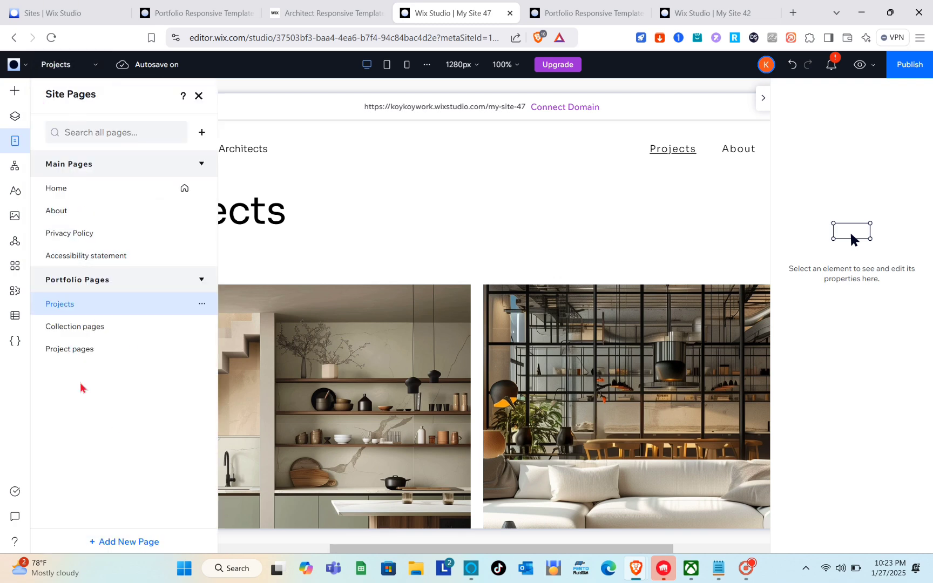
left_click(126, 543)
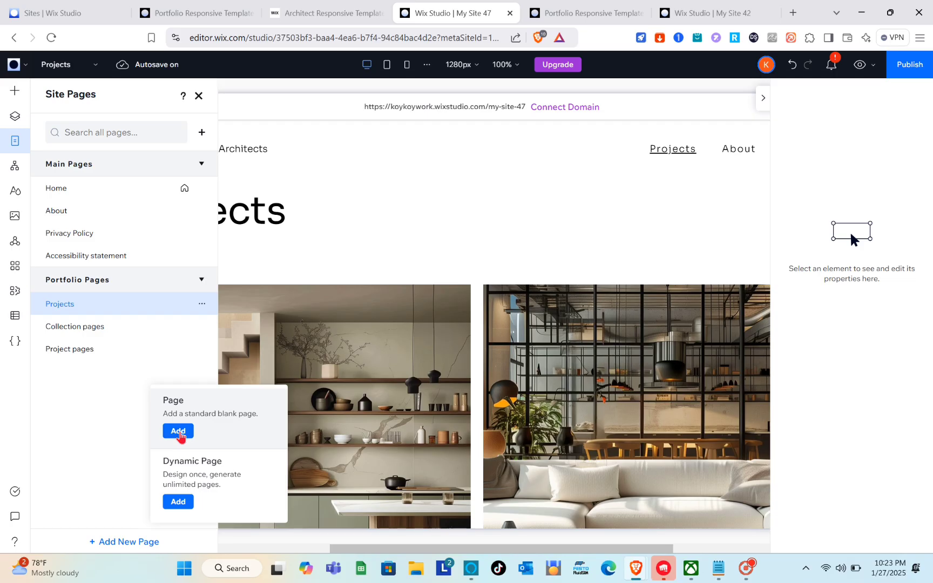
left_click(265, 338)
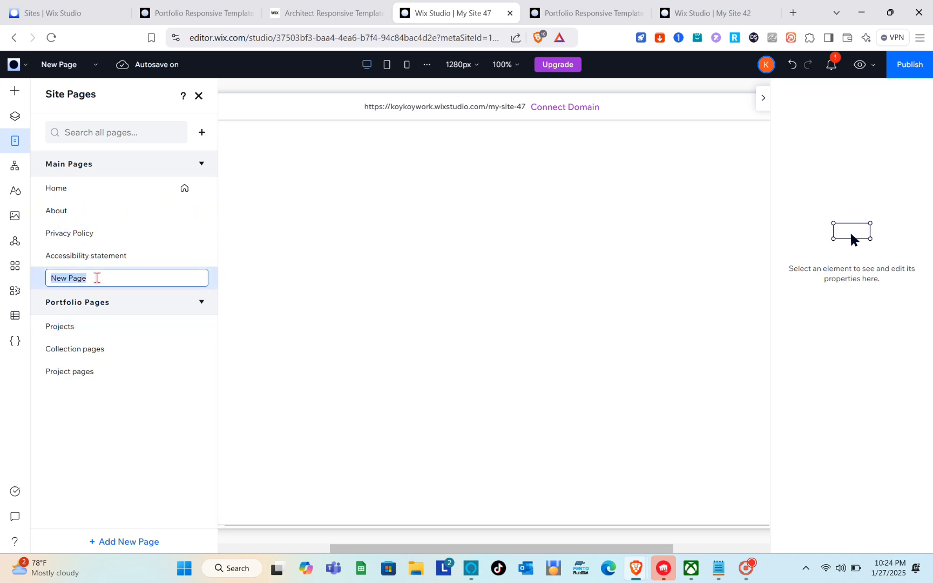
type("New")
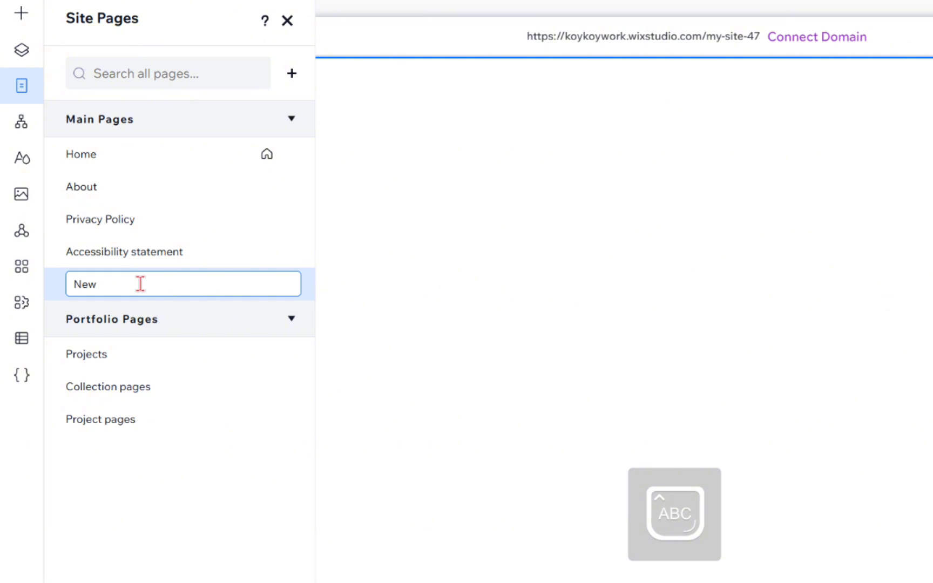
type(" Projects")
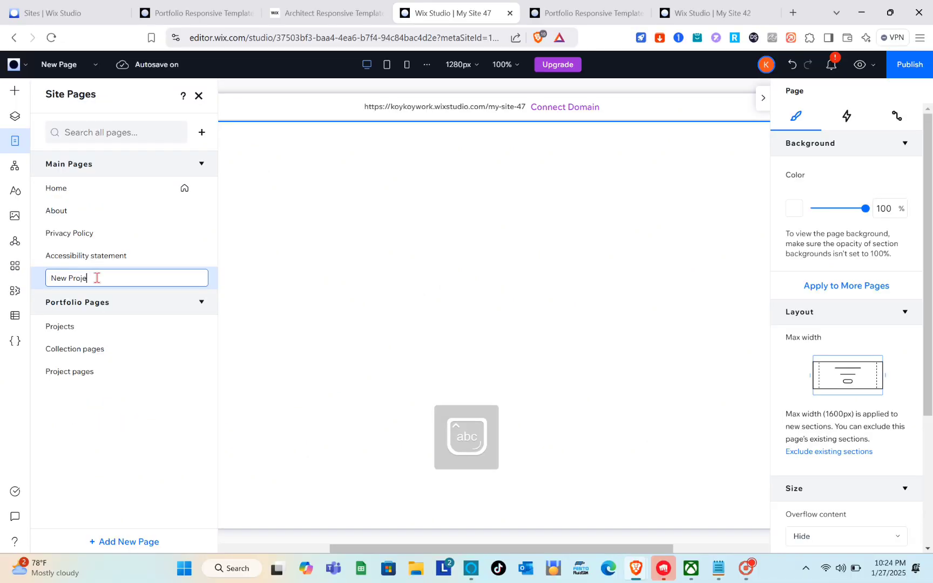
key("Return")
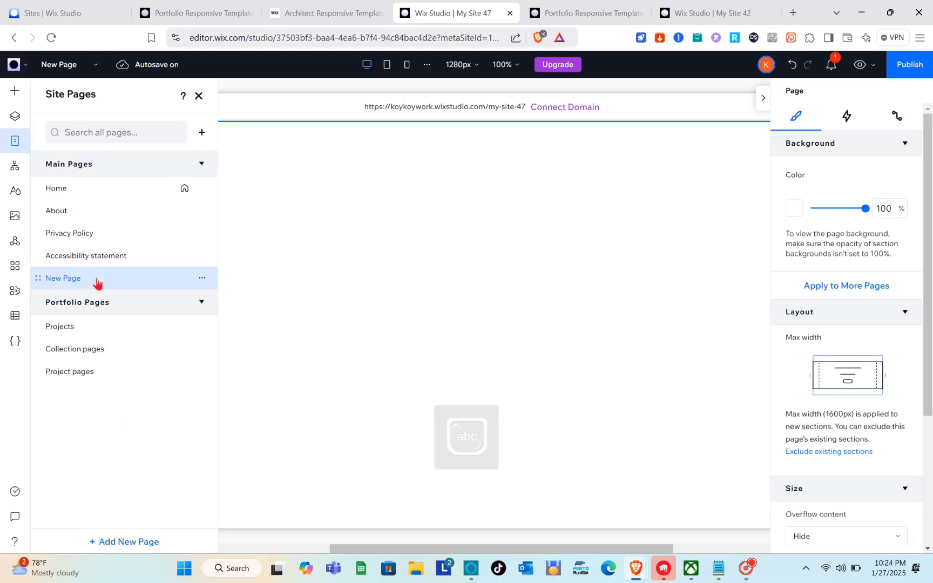
- Lay out the blank section of the New Projects page with the two-column section grid
left_click(361, 275)
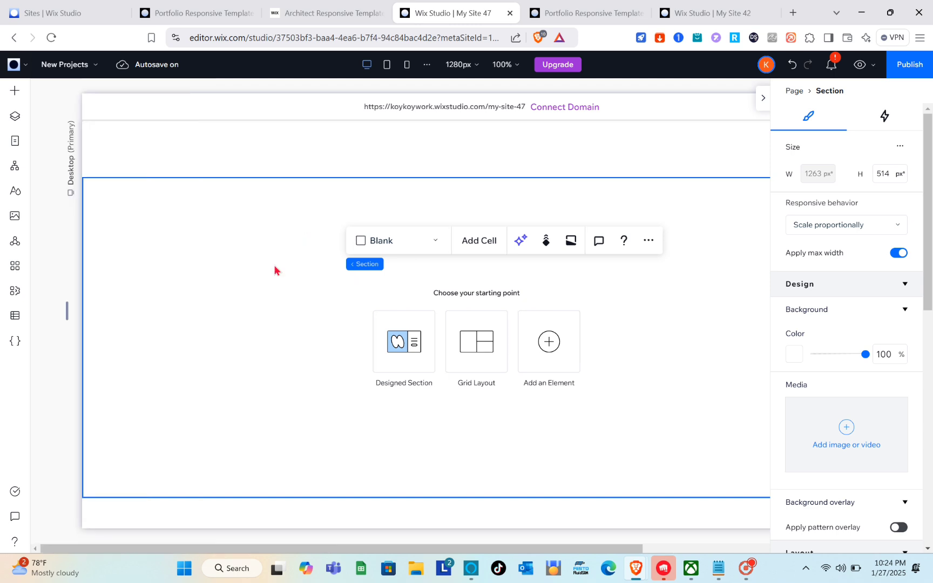
left_click(487, 368)
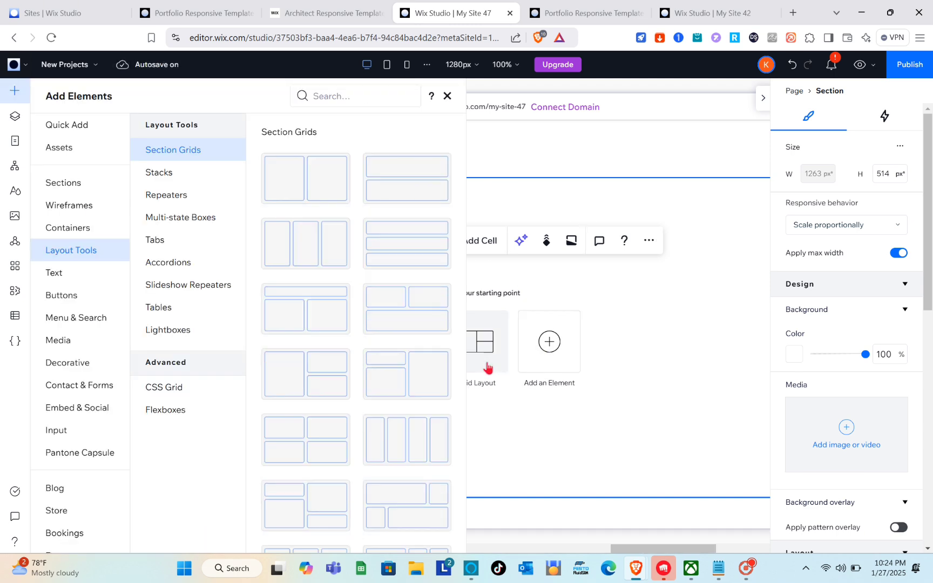
left_click_drag(318, 186, 319, 186)
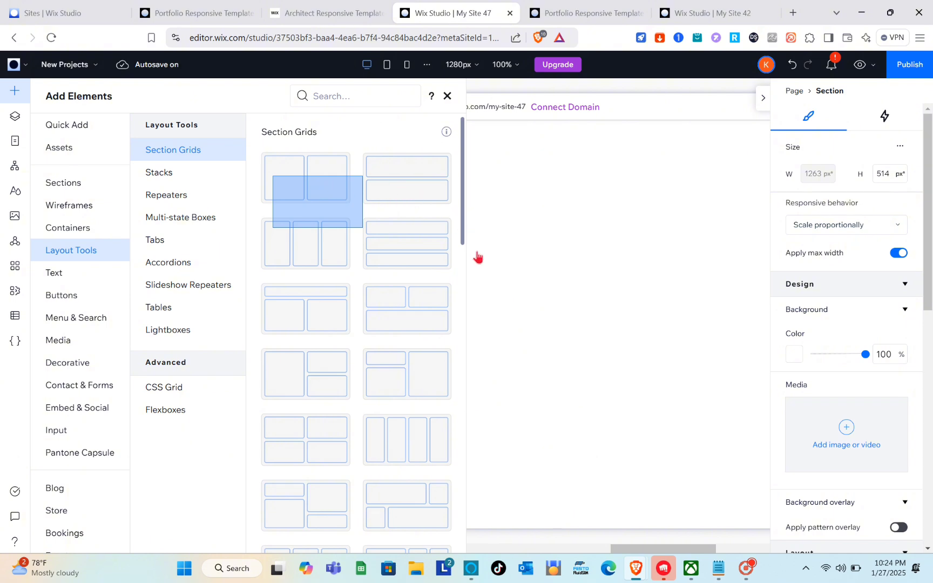
left_click(329, 190)
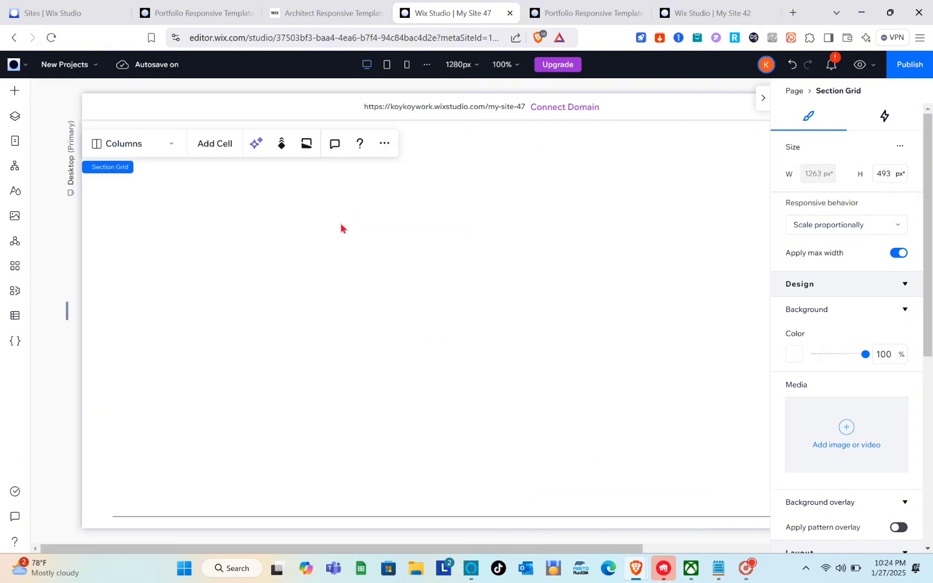
- Fill the grid's first cell with the Interior Design image of the grey sofa from Media from Wix
left_click(358, 298)
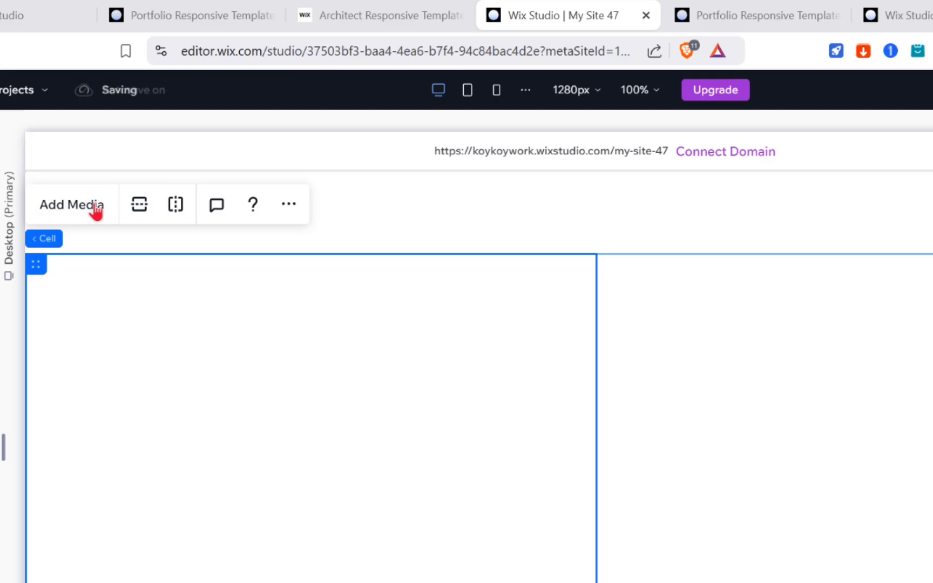
left_click(96, 210)
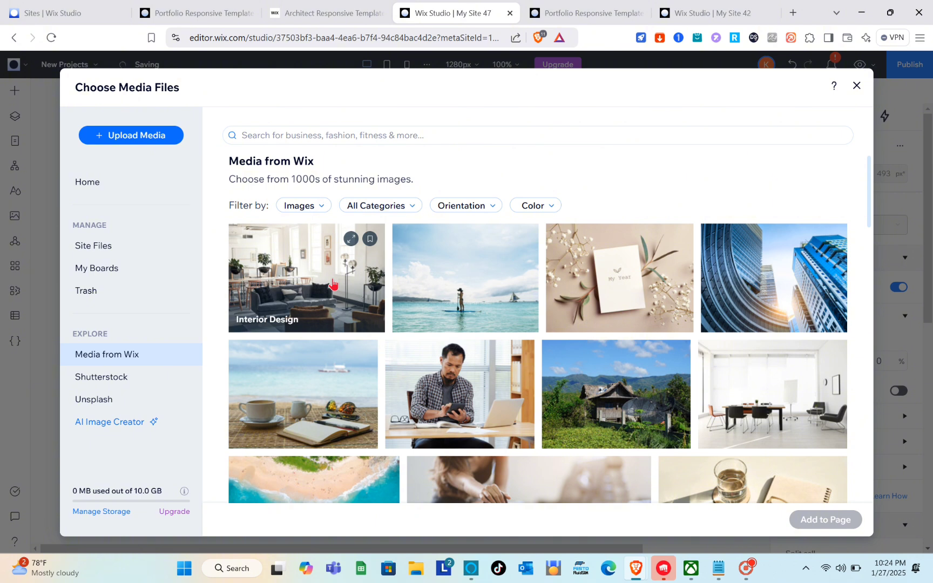
left_click(332, 284)
left_click(794, 522)
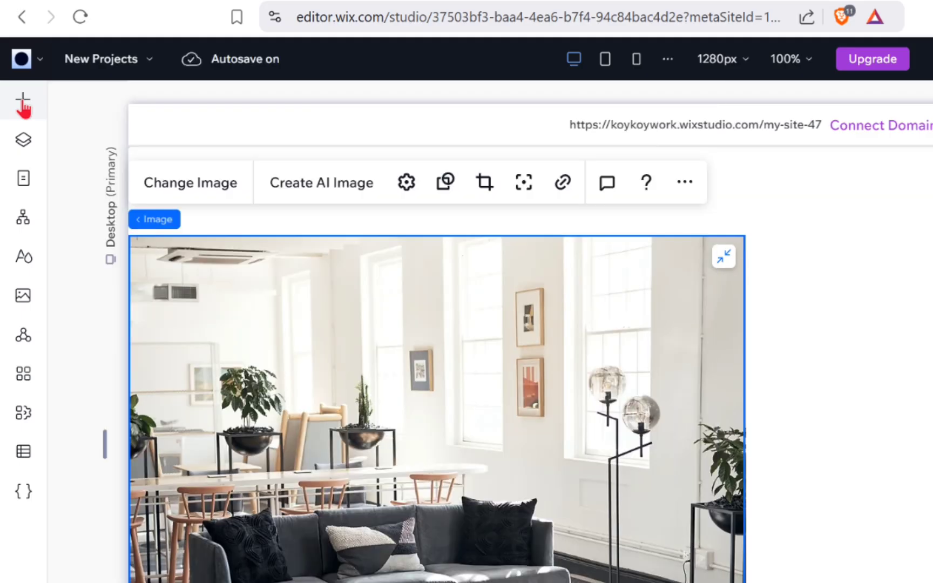
- Place a title element over the middle of the interior image, attached to its cell, keeping the placeholder text
left_click(23, 104)
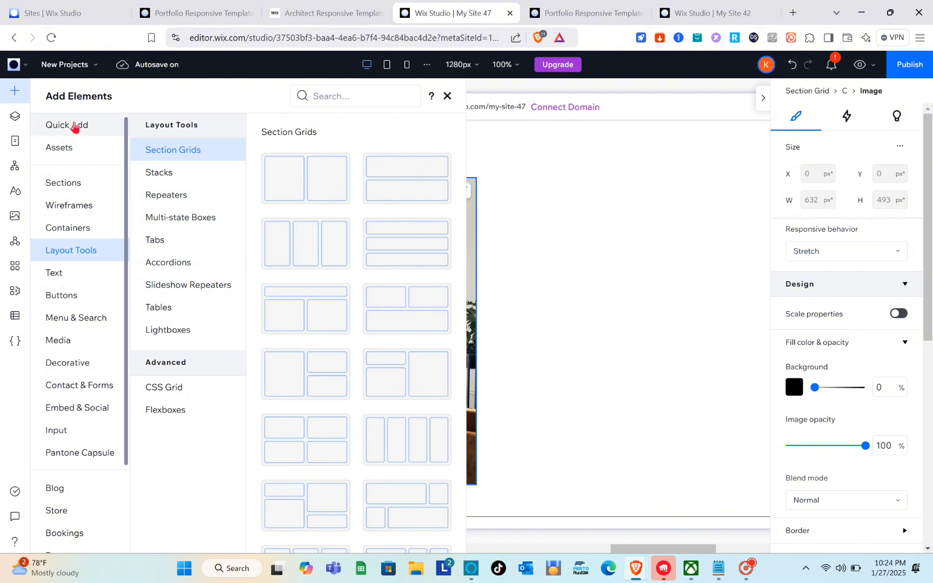
left_click(75, 125)
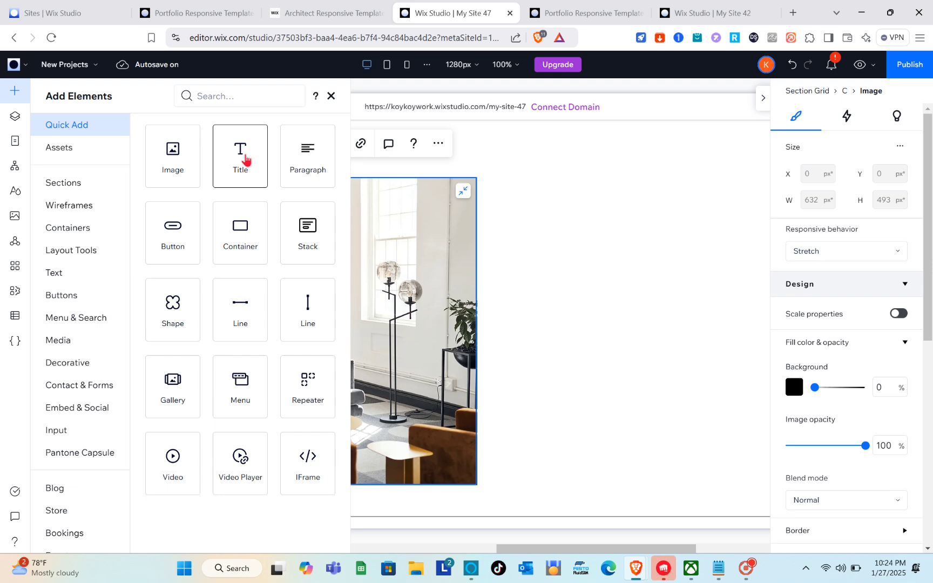
left_click_drag(245, 160, 278, 306)
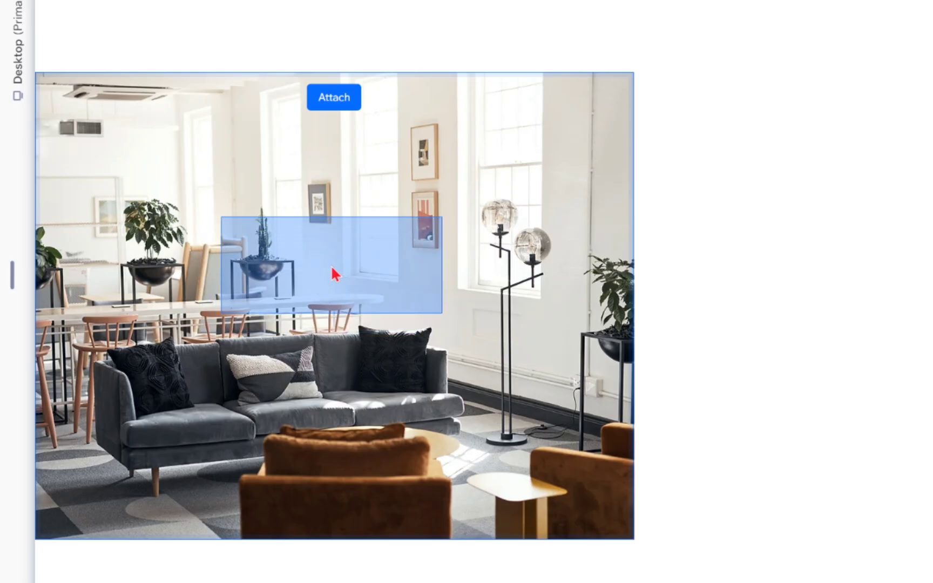
left_click_drag(332, 269, 333, 269)
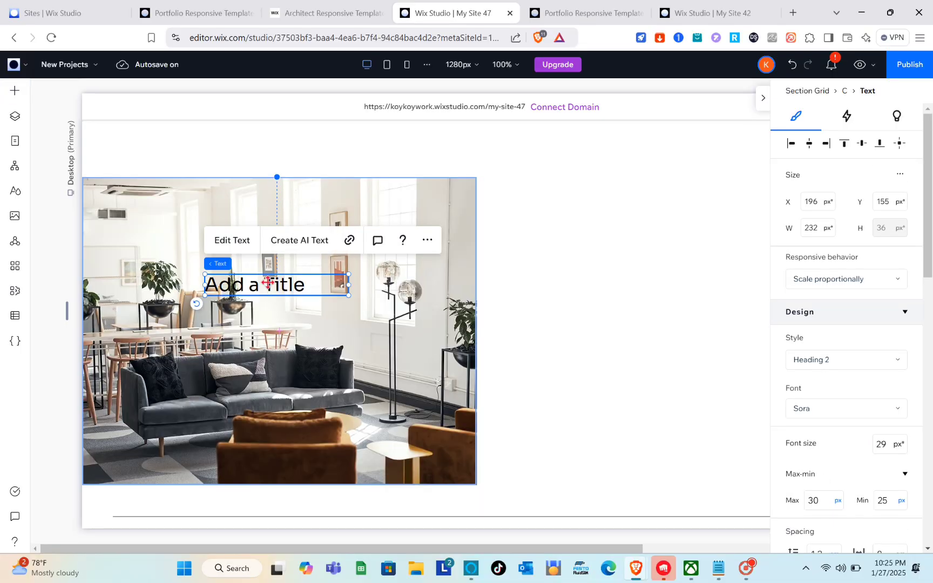
double_click(268, 282)
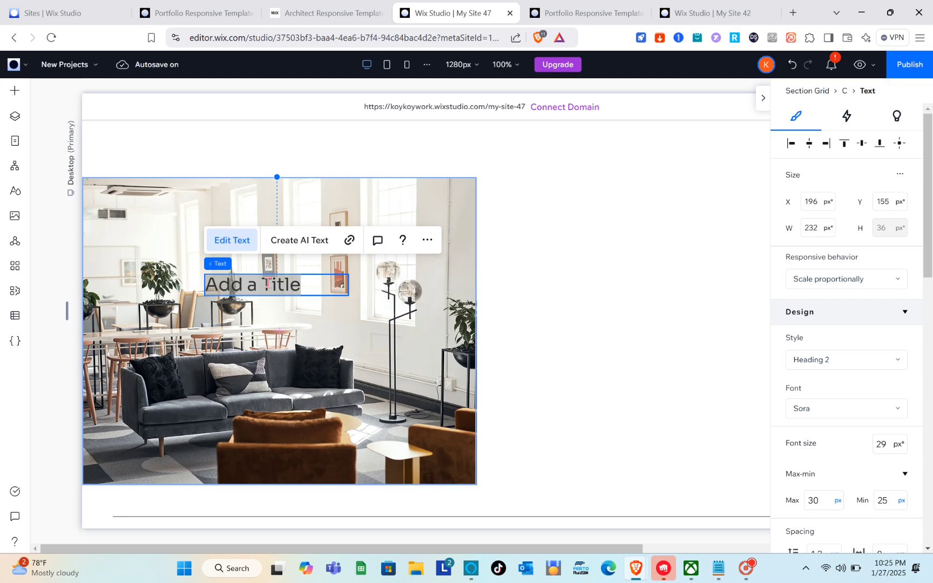
left_click(642, 193)
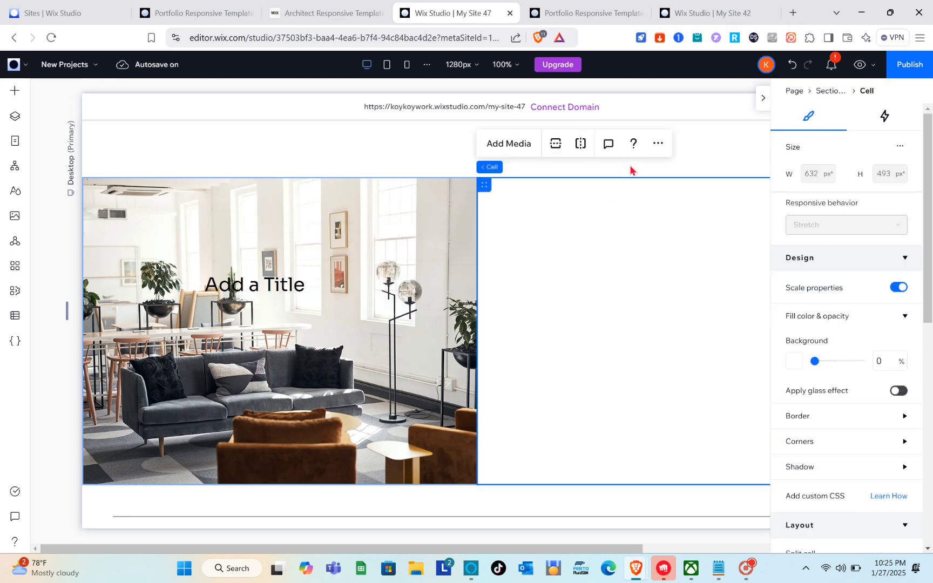
- Return to the Home page and check its layout at the tablet and mobile breakpoints
left_click(85, 68)
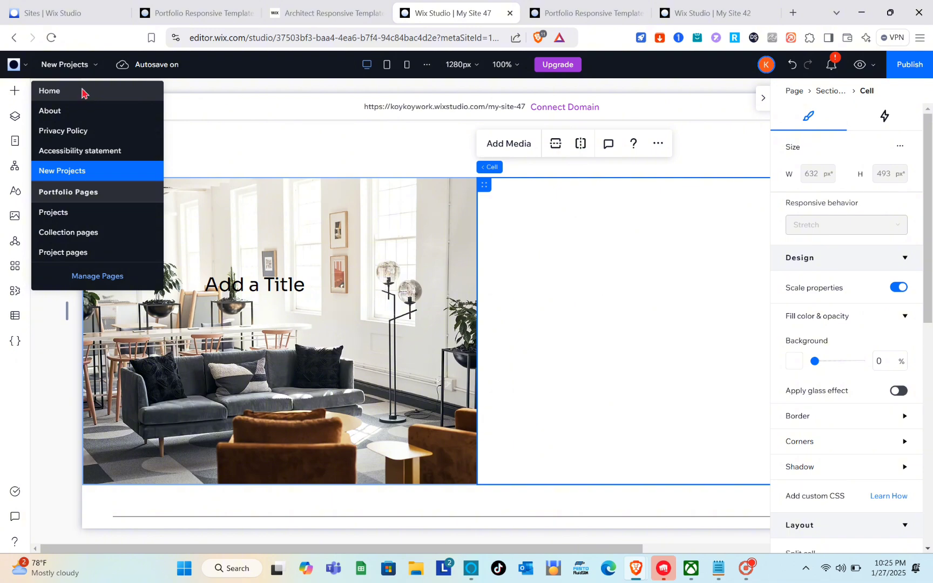
left_click(83, 92)
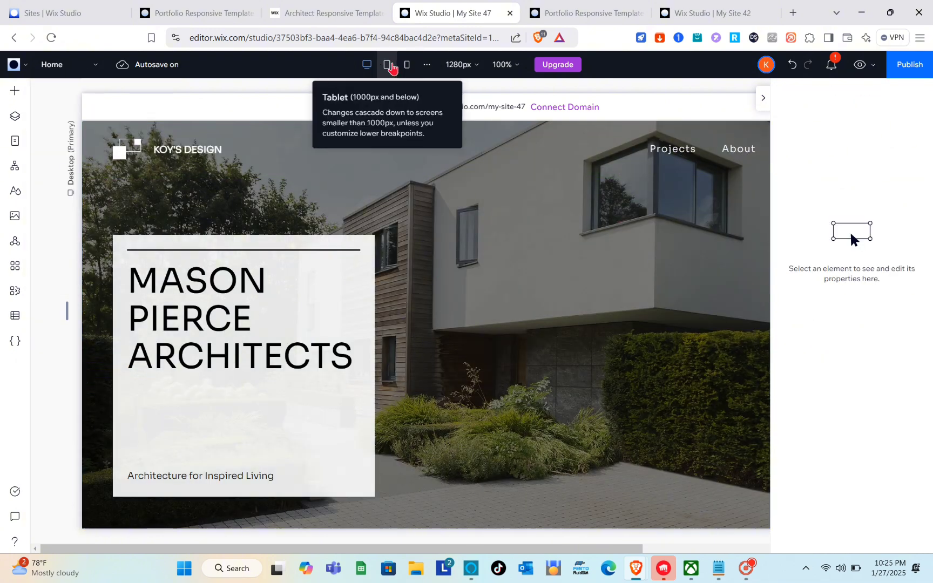
left_click(390, 65)
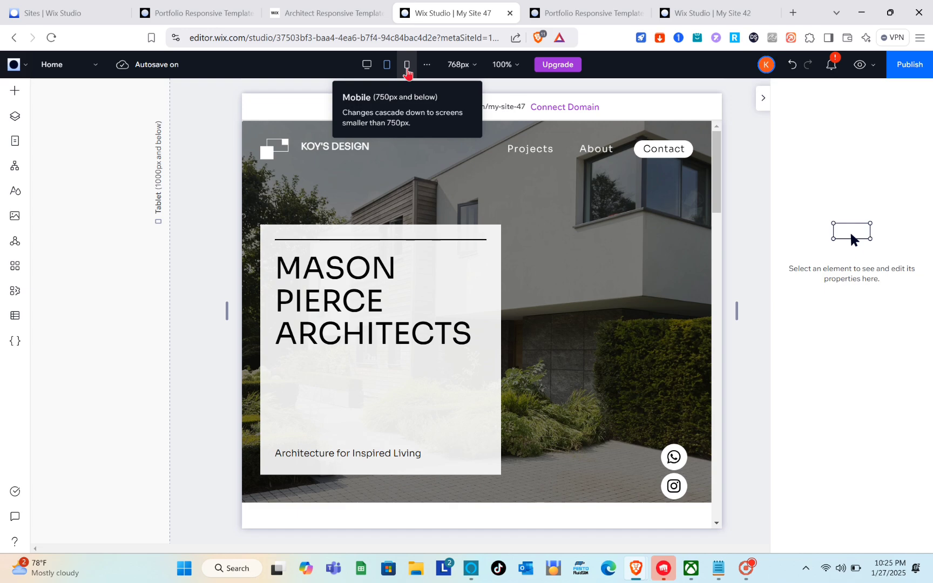
left_click(407, 65)
scroll(452, 367, "down", 5)
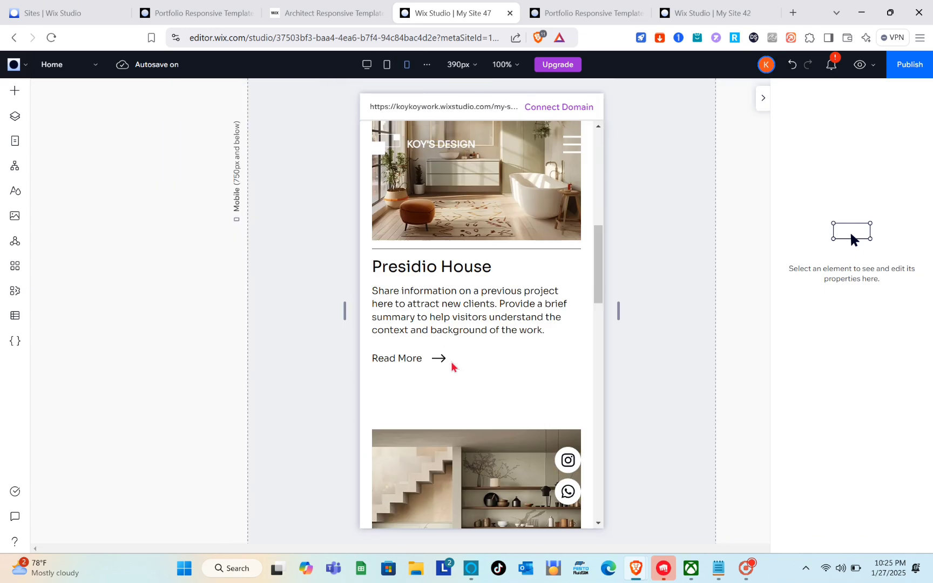
scroll(453, 367, "up", 10)
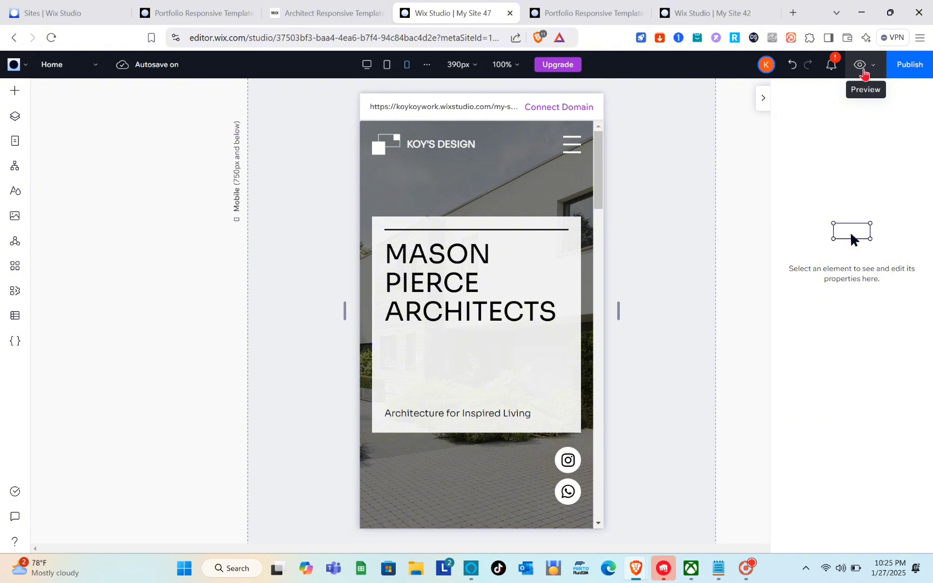
- Preview the Home page at the mobile, tablet and desktop breakpoints
left_click(863, 73)
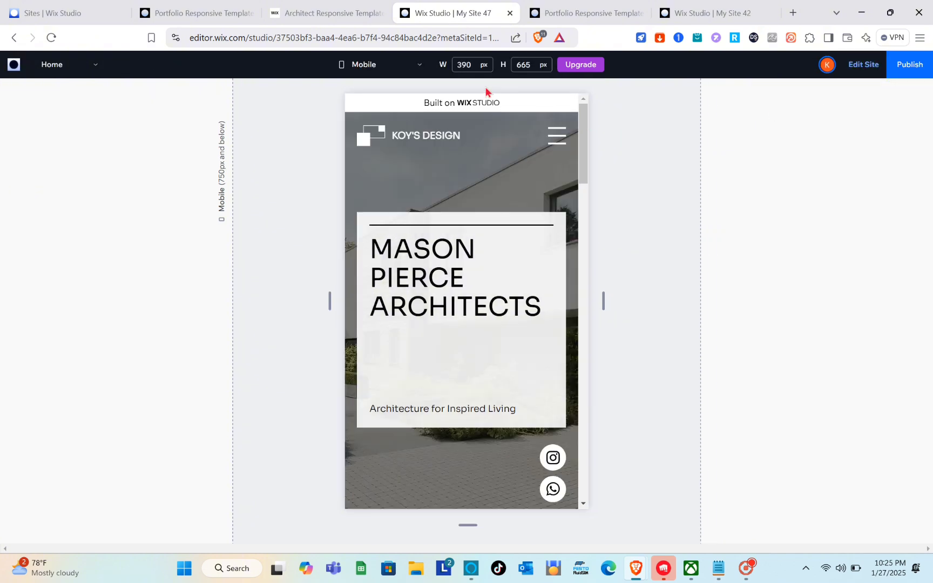
left_click(393, 73)
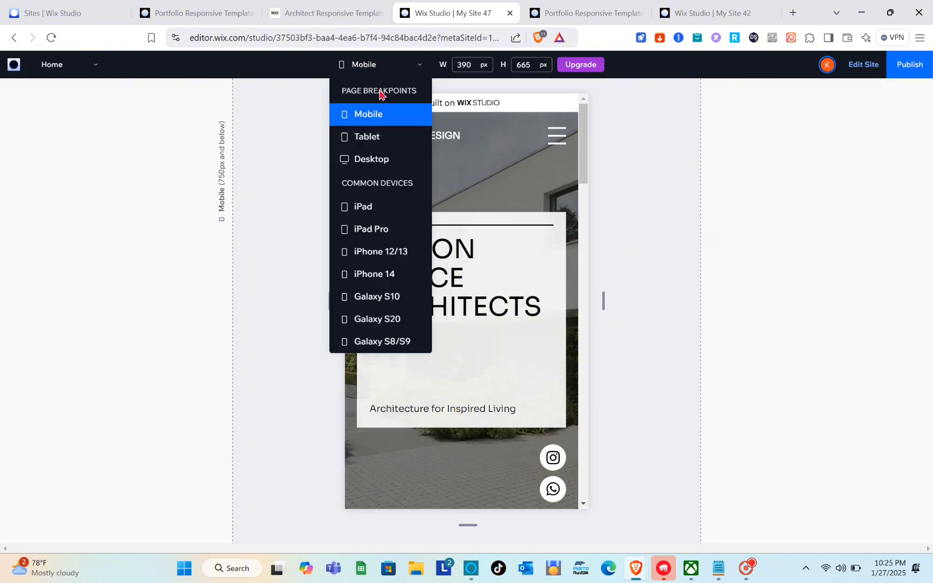
left_click(367, 136)
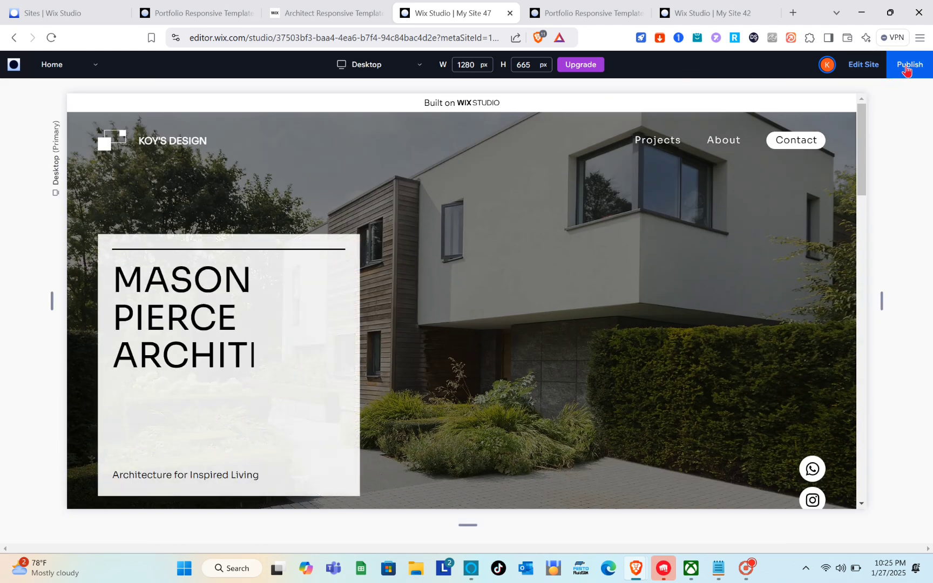
- Start publishing the site and bring up the domain choice
left_click(908, 69)
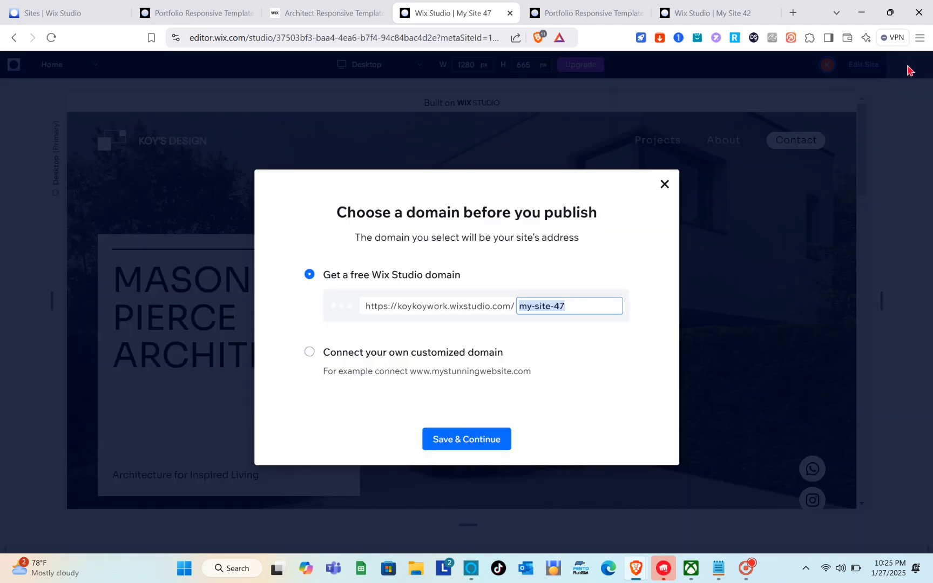